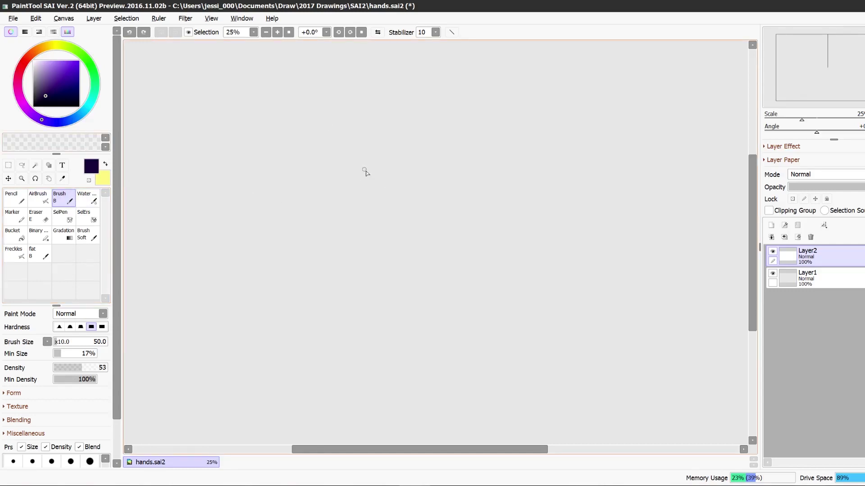
Sketch the palm's arched upper edge with the Brush and erase the stray marks beneath it
left_click_drag(395, 203, 418, 201)
key("ctrl+z")
mouse_move(435, 181)
left_mouse_down()
mouse_move(368, 222)
mouse_move(410, 181)
mouse_move(434, 178)
mouse_move(404, 181)
mouse_move(425, 185)
mouse_move(362, 223)
left_mouse_up()
mouse_move(364, 214)
left_mouse_down()
mouse_move(404, 184)
mouse_move(431, 179)
left_mouse_up()
mouse_move(431, 179)
left_mouse_down()
mouse_move(355, 220)
mouse_move(357, 236)
left_mouse_up()
left_click(40, 216)
key("b")
Sketch the rounded thumb mound and the palm's outer edge on the thumb side
mouse_move(437, 179)
left_mouse_down()
mouse_move(443, 237)
mouse_move(445, 228)
mouse_move(421, 242)
left_mouse_up()
left_click_drag(440, 211, 411, 255)
mouse_move(446, 206)
left_mouse_down()
mouse_move(454, 255)
mouse_move(424, 268)
mouse_move(444, 263)
mouse_move(417, 265)
left_mouse_up()
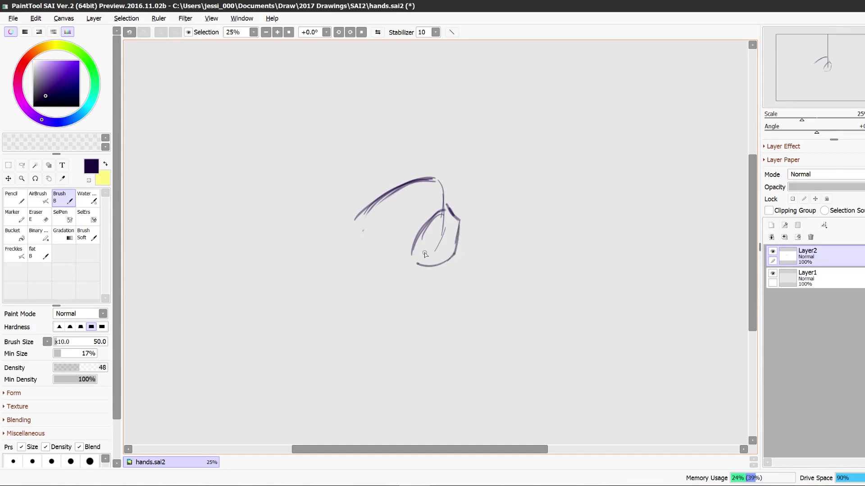
left_click_drag(425, 232, 416, 261)
mouse_move(460, 222)
left_mouse_down()
mouse_move(448, 268)
mouse_move(419, 272)
left_mouse_up()
Close the palm outline around its little-finger side and base, and redraw the thumb mound as one longer curve
mouse_move(356, 221)
left_mouse_down()
mouse_move(375, 270)
mouse_move(366, 267)
mouse_move(387, 291)
mouse_move(435, 286)
left_mouse_up()
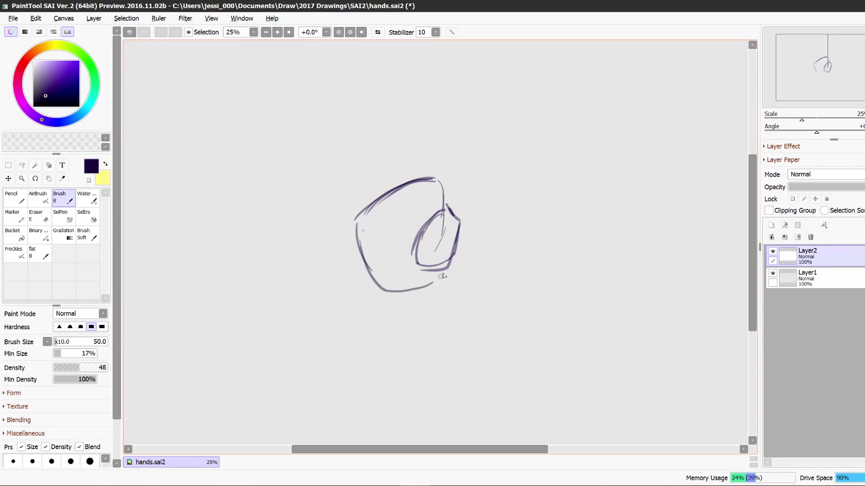
left_click_drag(457, 253, 436, 290)
mouse_move(447, 210)
left_mouse_down()
mouse_move(418, 242)
mouse_move(413, 273)
mouse_move(421, 230)
mouse_move(420, 278)
left_mouse_up()
key("e")
mouse_move(448, 249)
left_mouse_down()
mouse_move(439, 272)
mouse_move(424, 261)
mouse_move(441, 232)
mouse_move(433, 266)
left_mouse_up()
mouse_move(426, 225)
left_mouse_down()
mouse_move(412, 271)
mouse_move(414, 249)
left_mouse_up()
key("b")
left_click_drag(445, 211, 411, 273)
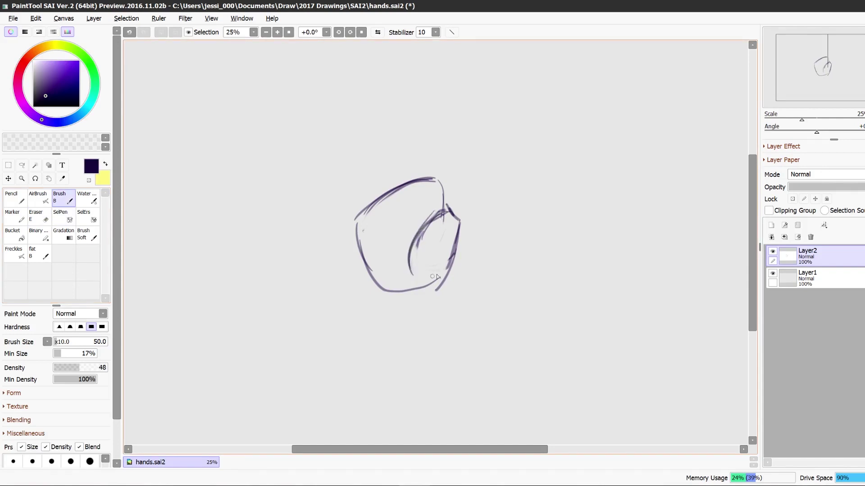
Sketch the thumb outline and a tall rounded envelope for the fingers above the palm, erasing the stray strokes at its tip
mouse_move(460, 227)
left_mouse_down()
mouse_move(464, 171)
mouse_move(448, 205)
mouse_move(356, 225)
left_mouse_up()
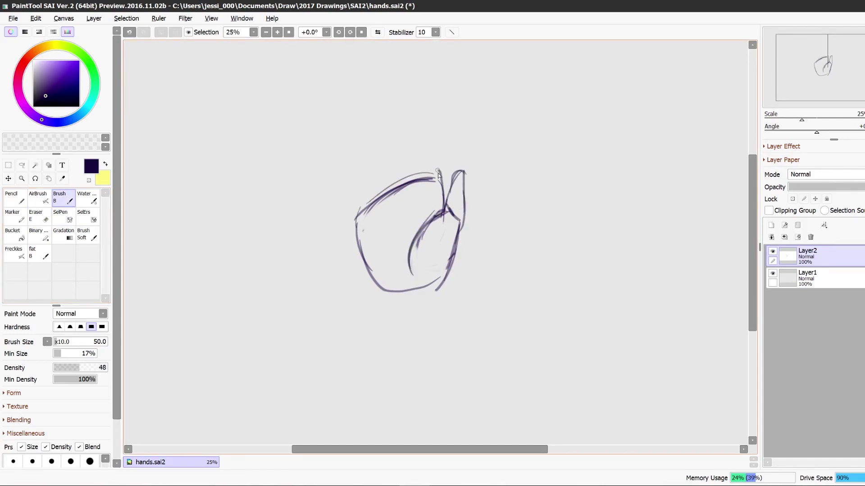
left_click_drag(443, 198, 425, 106)
mouse_move(433, 140)
left_mouse_down()
mouse_move(409, 82)
mouse_move(373, 88)
mouse_move(360, 103)
mouse_move(351, 171)
left_mouse_up()
left_click_drag(363, 99, 353, 200)
left_click_drag(354, 160, 354, 221)
mouse_move(430, 127)
left_mouse_down()
mouse_move(387, 93)
mouse_move(368, 113)
left_mouse_up()
left_click_drag(376, 101, 353, 205)
left_click_drag(356, 159, 353, 233)
key("e")
left_click_drag(423, 101, 363, 105)
key("b")
Sketch the two wrist lines descending from the base of the palm
left_click_drag(383, 291, 397, 323)
mouse_move(439, 284)
left_mouse_down()
mouse_move(441, 324)
mouse_move(391, 344)
mouse_move(441, 322)
mouse_move(444, 351)
left_mouse_up()
left_click_drag(396, 304, 394, 367)
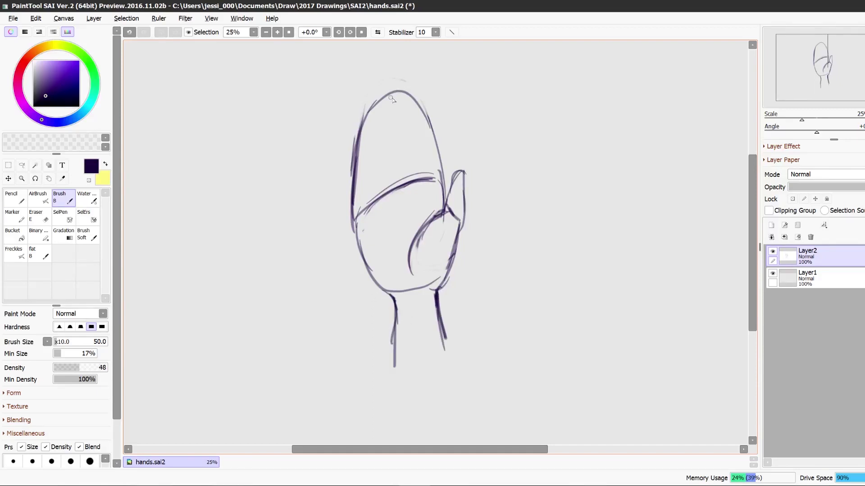
Divide the finger envelope into four fingers with rounded tips and separating lines
left_click_drag(387, 100, 394, 90)
mouse_move(403, 100)
left_mouse_down()
mouse_move(396, 92)
mouse_move(409, 145)
left_mouse_up()
mouse_move(409, 114)
left_mouse_down()
mouse_move(406, 187)
mouse_move(420, 99)
mouse_move(437, 162)
mouse_move(408, 104)
mouse_move(413, 162)
left_mouse_up()
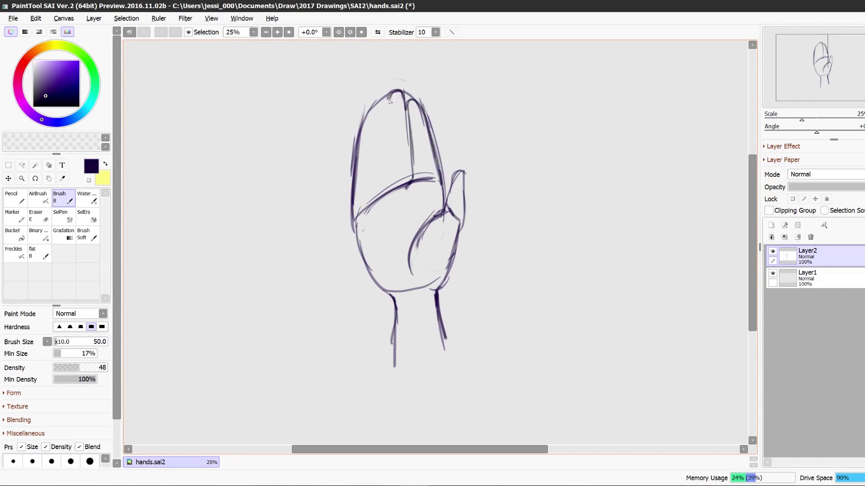
mouse_move(389, 97)
left_mouse_down()
mouse_move(389, 135)
mouse_move(374, 113)
mouse_move(380, 195)
left_mouse_up()
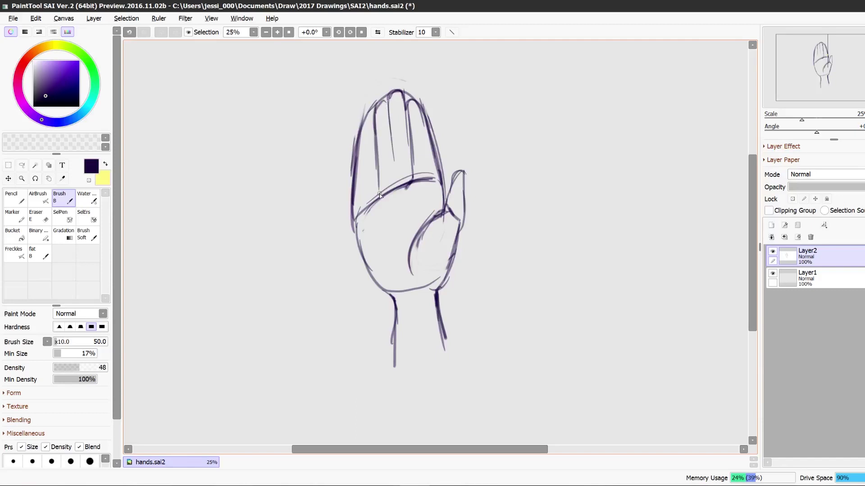
left_click_drag(362, 145, 360, 230)
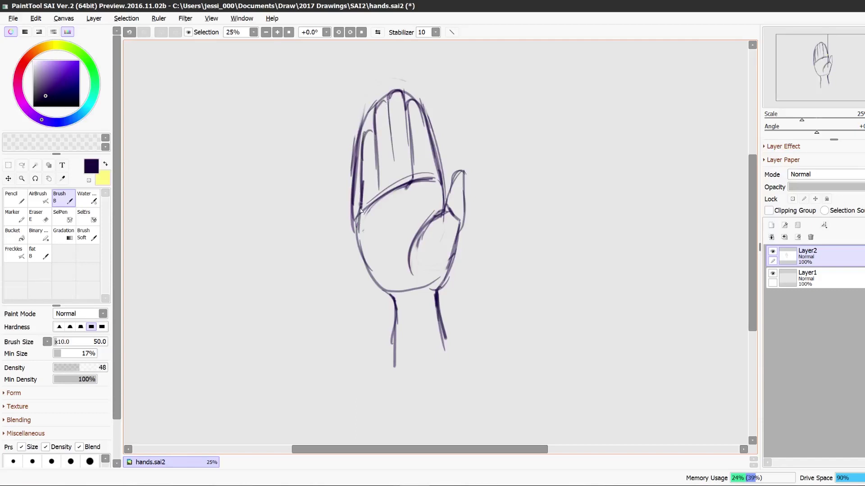
Reinforce the palm's little-finger edge and add guide strokes outside both sides of the palm showing its curvature
left_click_drag(361, 198, 363, 254)
left_click_drag(361, 197, 369, 271)
left_click_drag(360, 223, 383, 288)
mouse_move(362, 198)
left_mouse_down()
mouse_move(362, 260)
mouse_move(377, 285)
left_mouse_up()
mouse_move(344, 242)
left_mouse_down()
mouse_move(378, 316)
mouse_move(379, 303)
mouse_move(367, 319)
left_mouse_up()
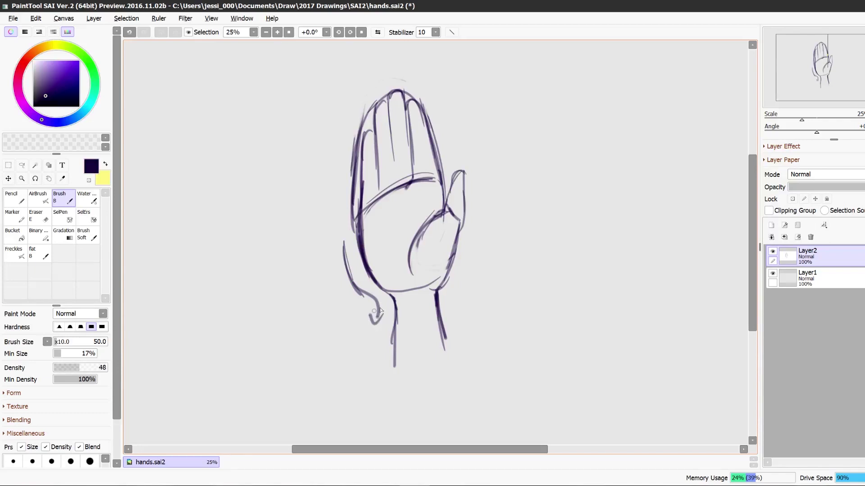
left_click_drag(471, 234, 456, 278)
Erase the sketched thumb and redraw the thumb mound with a lower, lighter curve
left_click(64, 216)
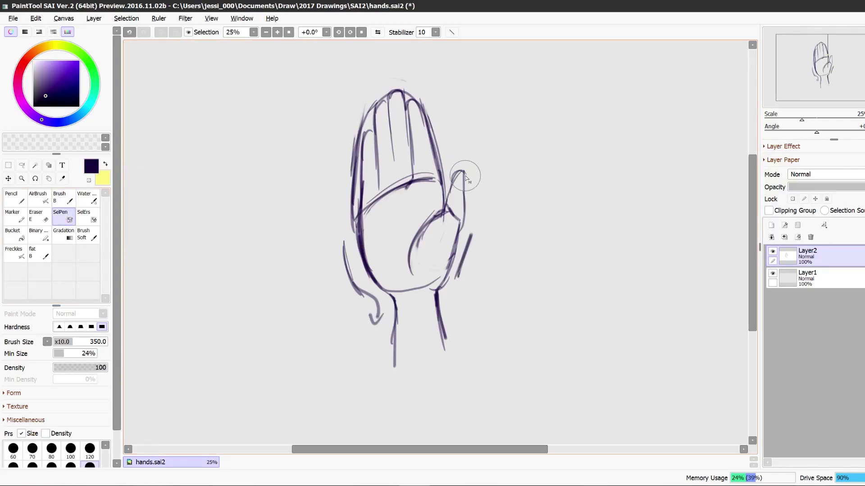
left_click(41, 214)
mouse_move(460, 169)
left_mouse_down()
mouse_move(466, 196)
mouse_move(455, 178)
left_mouse_up()
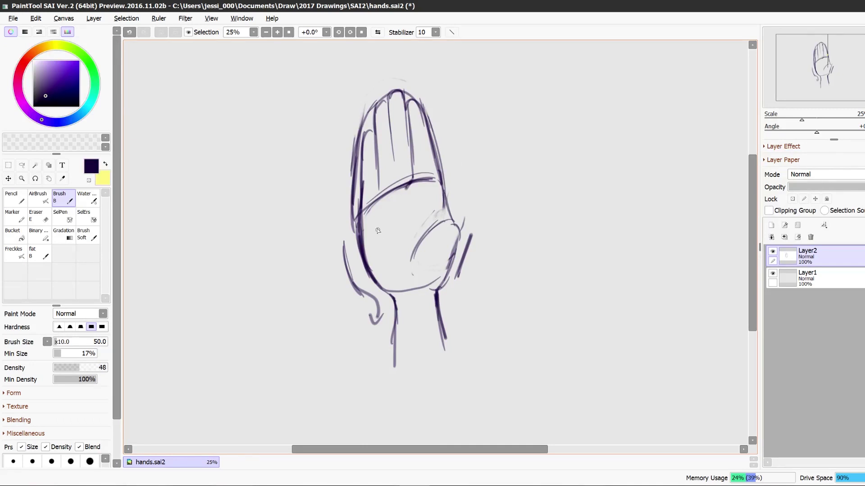
Try crease strokes on the little-finger side of the lower palm and erase them
mouse_move(377, 230)
left_mouse_down()
mouse_move(410, 272)
mouse_move(404, 265)
left_mouse_up()
left_click_drag(377, 230, 406, 262)
left_click(42, 215)
left_click_drag(374, 234, 404, 270)
Redraw the thumb joined to the outer palm edge, and clean up the palm base and wrist lines
key("b")
mouse_move(460, 240)
left_mouse_down()
mouse_move(449, 220)
mouse_move(462, 232)
mouse_move(468, 188)
mouse_move(458, 168)
mouse_move(452, 204)
mouse_move(427, 231)
mouse_move(441, 211)
mouse_move(459, 207)
mouse_move(440, 264)
mouse_move(472, 246)
mouse_move(459, 280)
left_mouse_up()
left_click(44, 217)
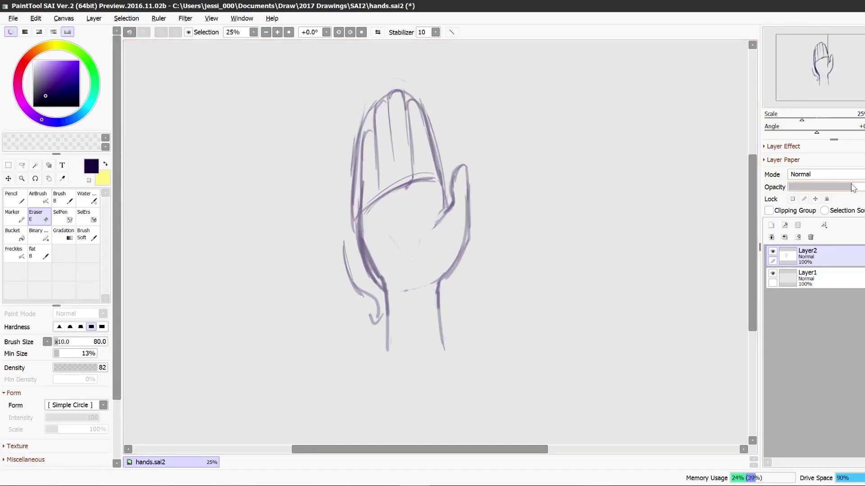
Lower Layer2's opacity to 38% and create a new normal layer above it for the Brush
left_click_drag(851, 186, 817, 188)
left_click(771, 225)
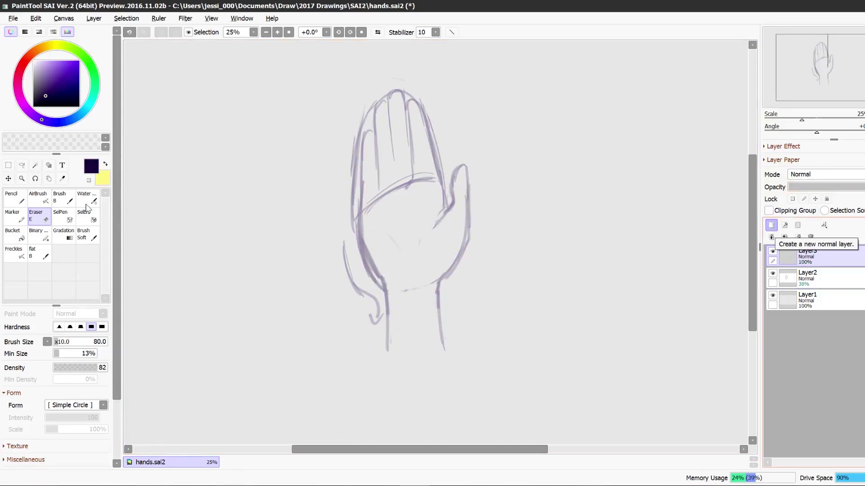
key("b")
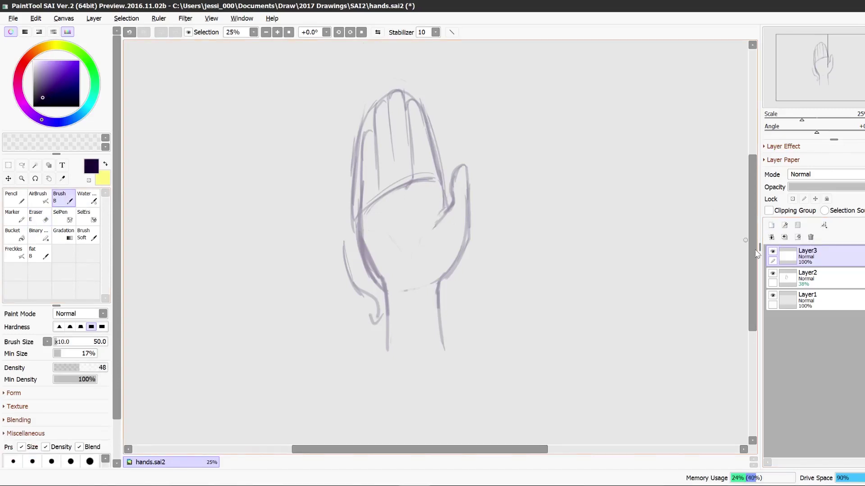
On Layer2, draw the thumb-mound crease and an opposing crease that meet in a V on the lower palm
left_click(808, 275)
left_click_drag(436, 226, 415, 261)
left_click_drag(440, 225, 413, 268)
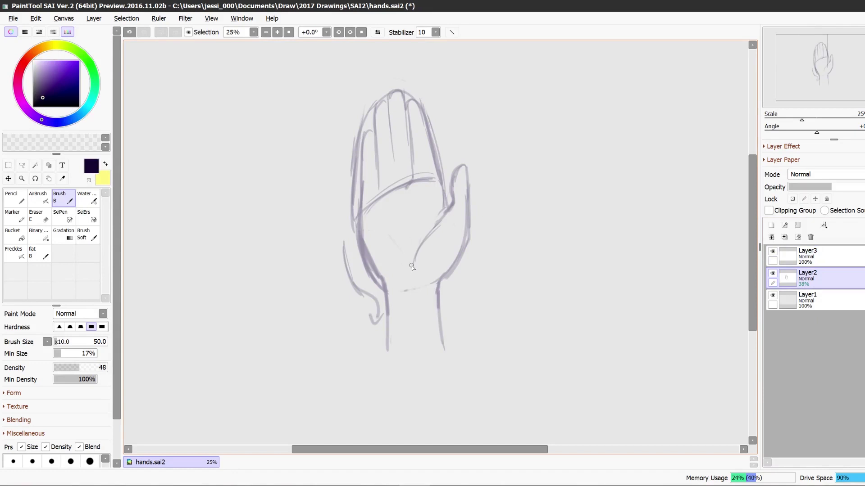
left_click_drag(383, 236, 409, 263)
Try circling the fleshy mounds on both sides of the lower palm, and undo the circles
mouse_move(388, 237)
left_mouse_down()
mouse_move(407, 262)
mouse_move(400, 247)
mouse_move(457, 247)
mouse_move(437, 258)
left_mouse_up()
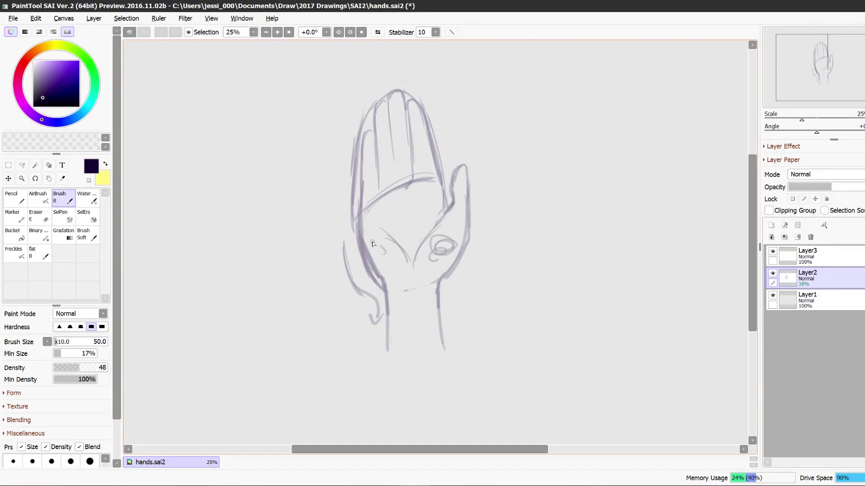
left_click_drag(372, 241, 386, 246)
key("ctrl+z")
key("ctrl+z")
key("ctrl+z")
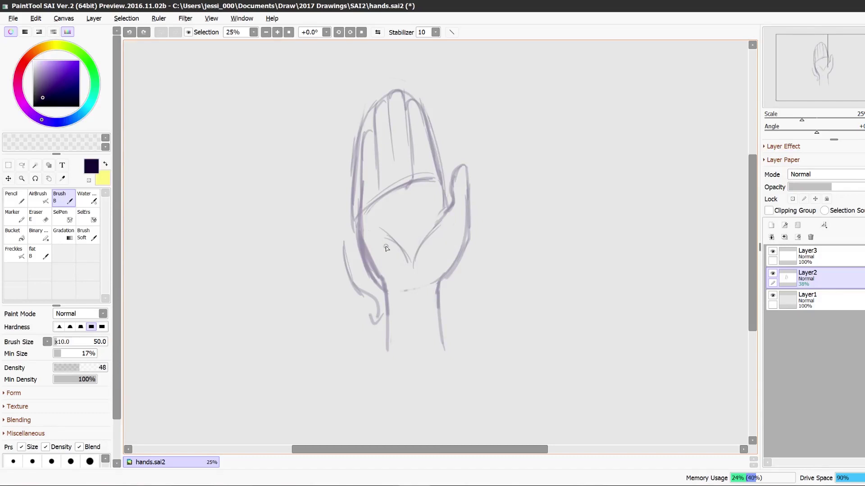
On Layer3, draw darker outlines of the index and middle fingers, including index joint creases and short marks at the finger bases
left_click(806, 255)
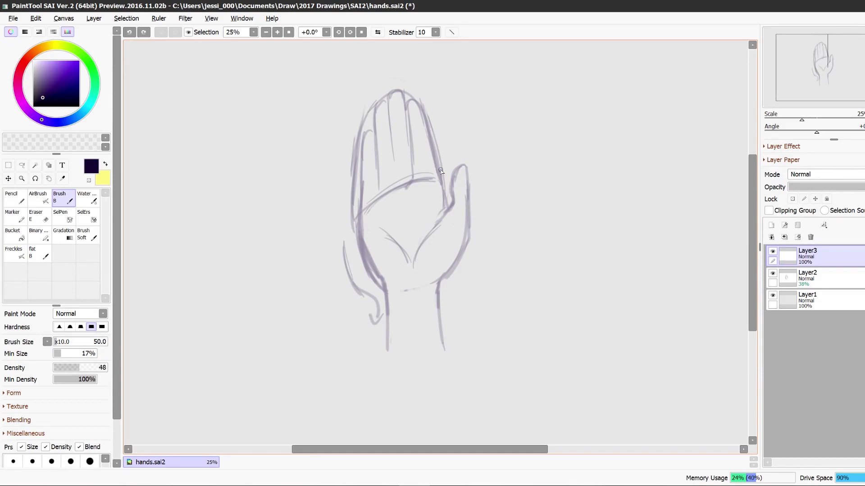
mouse_move(438, 170)
left_mouse_down()
mouse_move(441, 196)
mouse_move(415, 98)
mouse_move(409, 133)
mouse_move(423, 120)
left_mouse_up()
left_click_drag(414, 156, 431, 150)
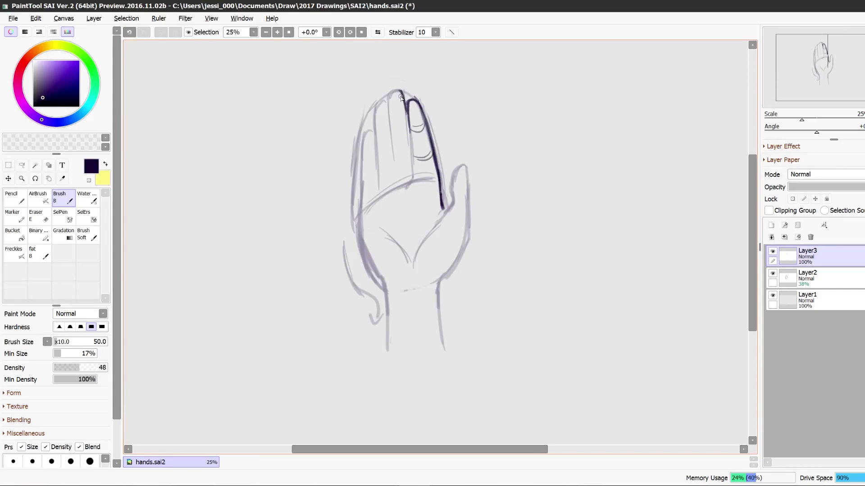
mouse_move(400, 94)
left_mouse_down()
mouse_move(390, 96)
mouse_move(397, 189)
mouse_move(372, 203)
left_mouse_up()
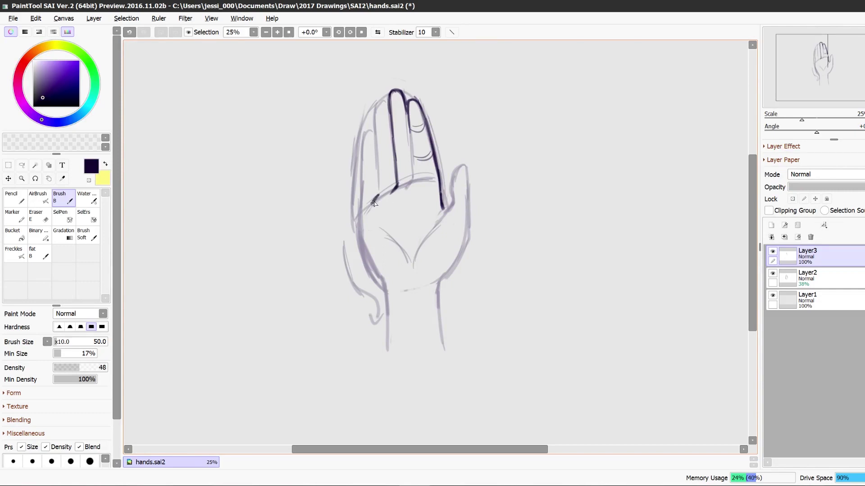
Try circling the area at the base of the fingers, and undo the circles
left_click_drag(415, 176, 383, 232)
key("ctrl+z")
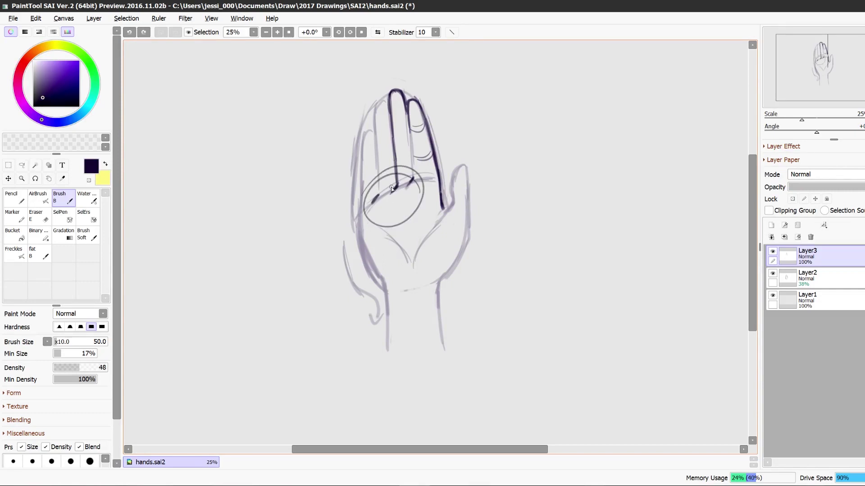
key("ctrl+z")
left_click_drag(410, 181, 374, 221)
key("ctrl+z")
key("ctrl+z")
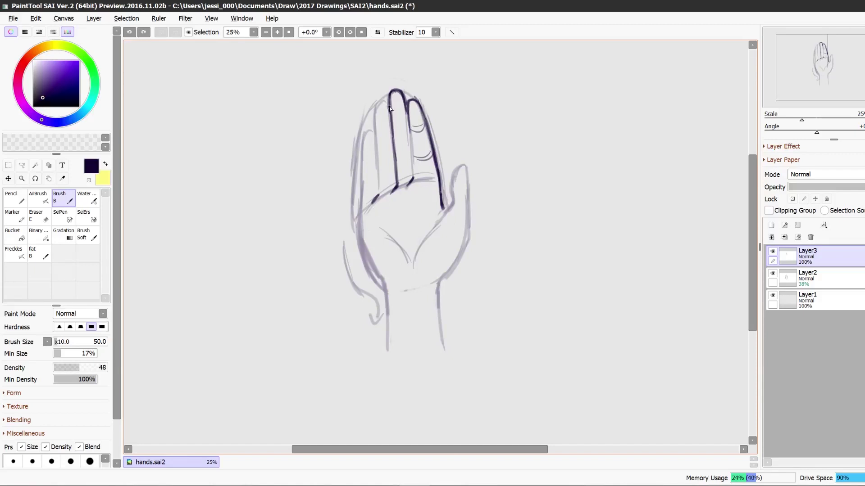
Draw darker outlines of the ring and little fingers, both palm sides, the thumb and the wrist
mouse_move(388, 94)
left_mouse_down()
mouse_move(378, 108)
mouse_move(379, 191)
left_mouse_up()
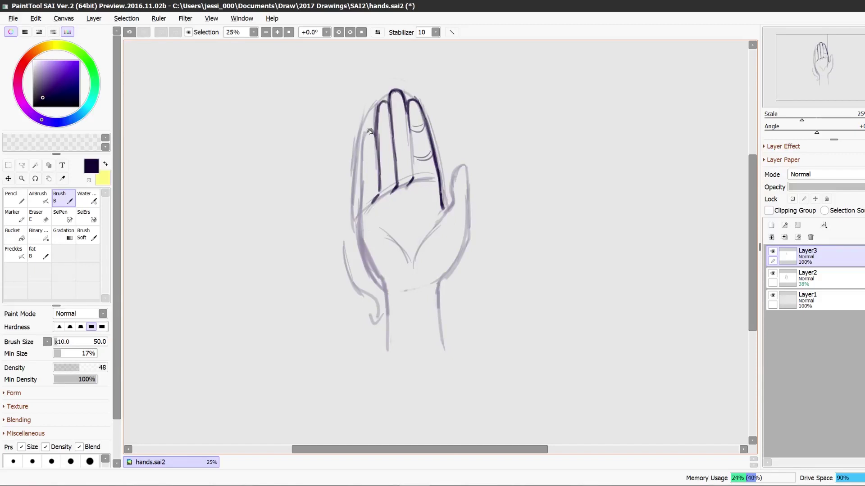
left_click_drag(370, 131, 362, 209)
mouse_move(363, 242)
left_mouse_down()
mouse_move(379, 280)
mouse_move(387, 350)
left_mouse_up()
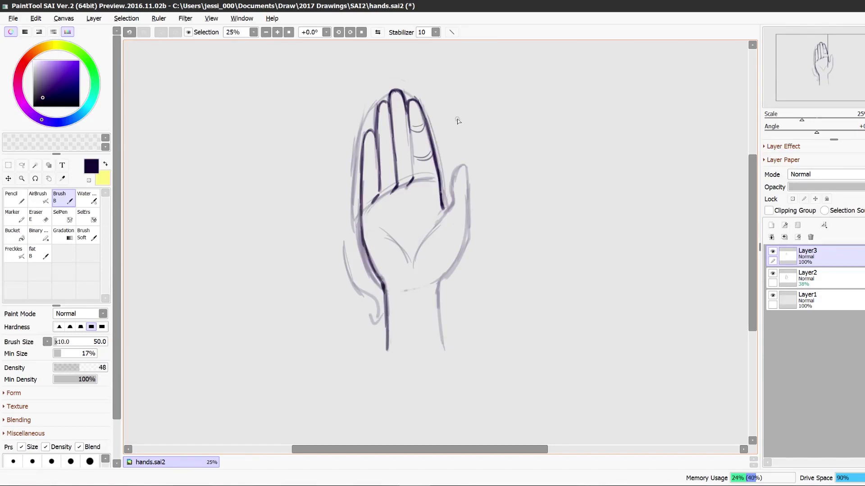
mouse_move(468, 209)
left_mouse_down()
mouse_move(467, 169)
mouse_move(424, 241)
mouse_move(467, 233)
mouse_move(437, 311)
mouse_move(446, 342)
left_mouse_up()
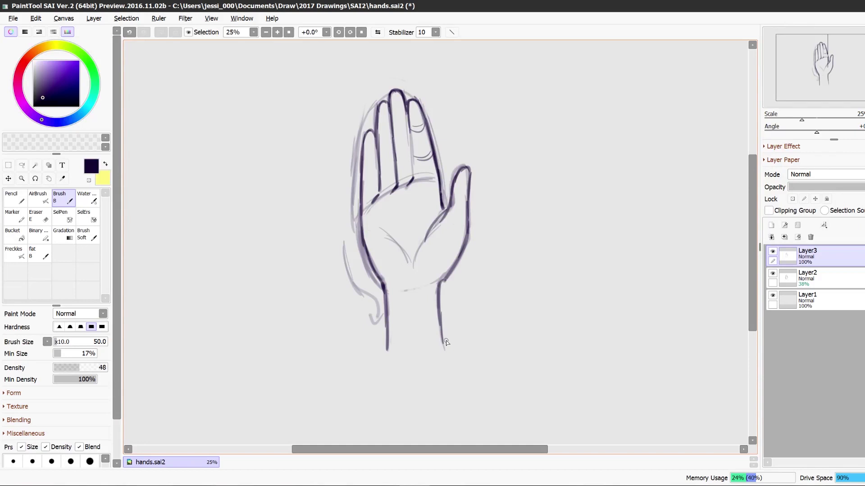
Add the joint creases across the fingers, erasing the excess crease marks on the middle finger
mouse_move(408, 110)
left_mouse_down()
mouse_move(408, 139)
mouse_move(405, 121)
left_mouse_up()
mouse_move(399, 153)
left_mouse_down()
mouse_move(410, 148)
mouse_move(436, 175)
mouse_move(381, 160)
mouse_move(409, 142)
left_mouse_up()
key("e")
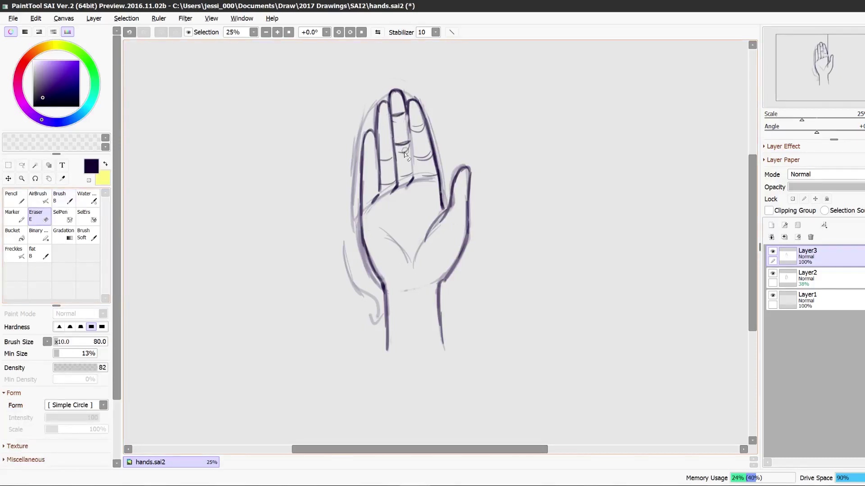
key("b")
mouse_move(407, 116)
left_mouse_down()
mouse_move(415, 176)
mouse_move(440, 180)
left_mouse_up()
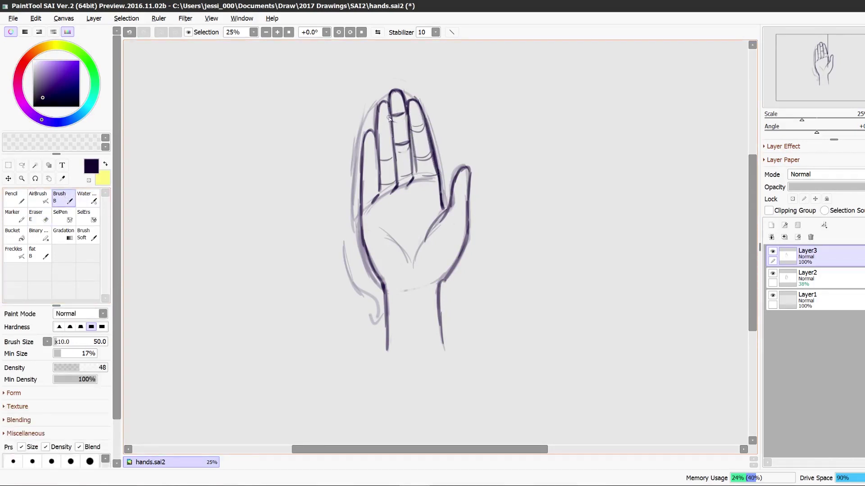
Erase the dark thumb outline and redraw the thumb's base crease and webbing
left_click(45, 218)
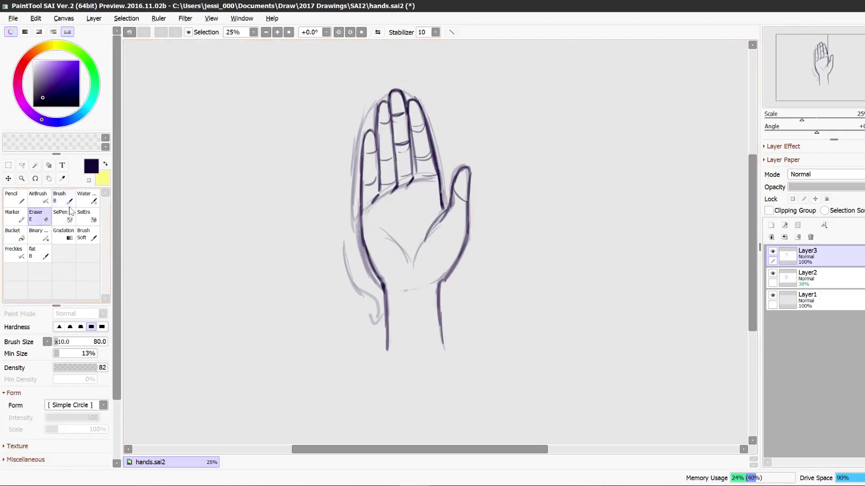
mouse_move(469, 168)
left_mouse_down()
mouse_move(468, 200)
mouse_move(458, 165)
mouse_move(453, 198)
mouse_move(469, 166)
left_mouse_up()
key("b")
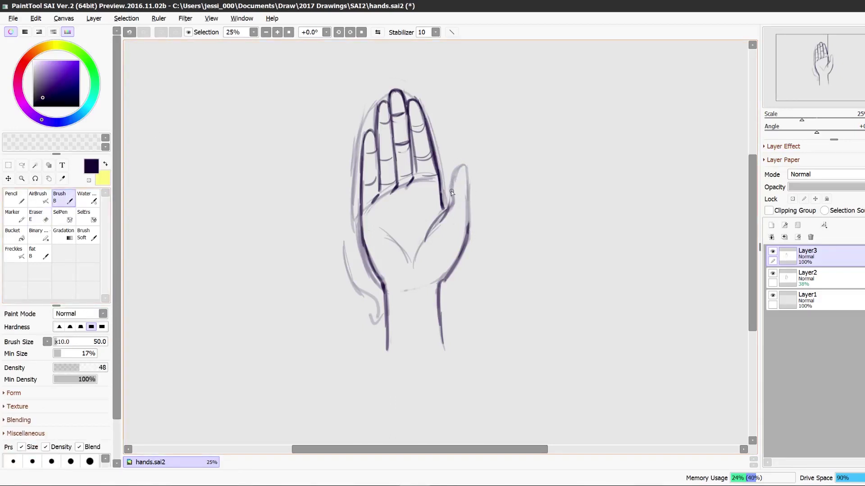
left_click_drag(447, 208, 421, 258)
left_click_drag(465, 229, 444, 203)
mouse_move(466, 230)
left_mouse_down()
mouse_move(473, 204)
mouse_move(451, 206)
left_mouse_up()
Redraw the thumb bent outward with a narrower tip, erase the excess strokes and clear the selection
mouse_move(477, 165)
left_mouse_down()
mouse_move(462, 193)
mouse_move(484, 166)
mouse_move(478, 198)
mouse_move(456, 199)
left_mouse_up()
left_click(64, 215)
mouse_move(468, 170)
left_mouse_down()
mouse_move(472, 214)
mouse_move(460, 173)
mouse_move(466, 217)
mouse_move(460, 187)
mouse_move(467, 166)
mouse_move(474, 193)
mouse_move(460, 210)
mouse_move(458, 188)
mouse_move(448, 209)
left_mouse_up()
left_click(44, 214)
key("ctrl+d")
key("b")
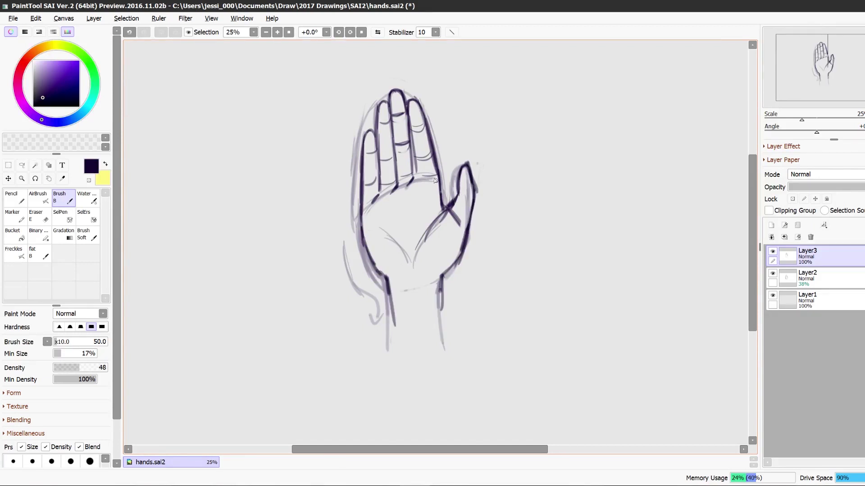
Outline the long curved pad across the upper palm beneath the fingers, undoing the misplaced strokes
mouse_move(413, 192)
left_mouse_down()
mouse_move(427, 203)
mouse_move(405, 206)
mouse_move(406, 185)
mouse_move(385, 187)
left_mouse_up()
key("ctrl+z")
key("ctrl+z")
key("ctrl+z")
mouse_move(436, 179)
left_mouse_down()
mouse_move(370, 208)
mouse_move(414, 208)
mouse_move(435, 177)
mouse_move(423, 208)
mouse_move(435, 178)
mouse_move(413, 185)
mouse_move(435, 199)
left_mouse_up()
key("ctrl+z")
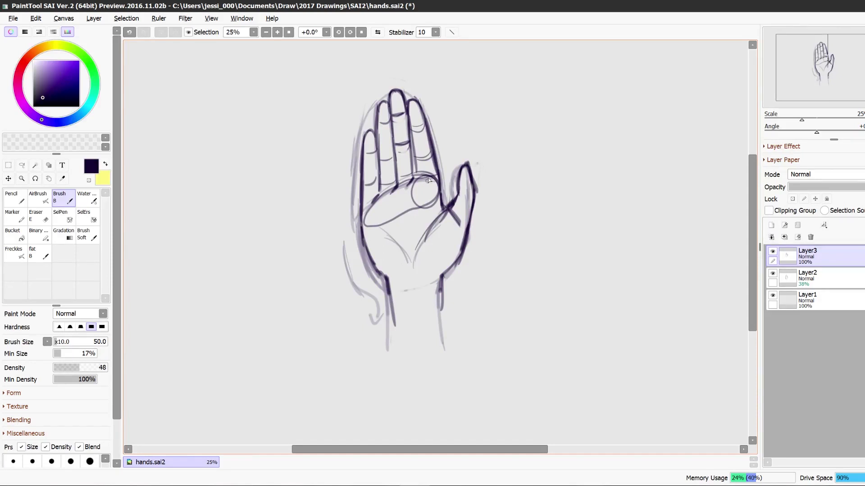
Try additional pad strokes across the upper palm beneath the fingers, and undo them
left_click_drag(437, 184, 395, 213)
mouse_move(424, 190)
left_mouse_down()
mouse_move(402, 210)
mouse_move(430, 179)
mouse_move(387, 225)
mouse_move(383, 188)
mouse_move(427, 193)
mouse_move(381, 208)
left_mouse_up()
key("ctrl+z")
key("ctrl+z")
key("ctrl+z")
key("ctrl+z")
key("ctrl+z")
Try diagonal strokes from the index-finger base to the lower palm, and undo them with the circle beneath the index finger
mouse_move(431, 201)
left_mouse_down()
mouse_move(409, 220)
mouse_move(399, 258)
left_mouse_up()
left_click_drag(437, 213, 408, 263)
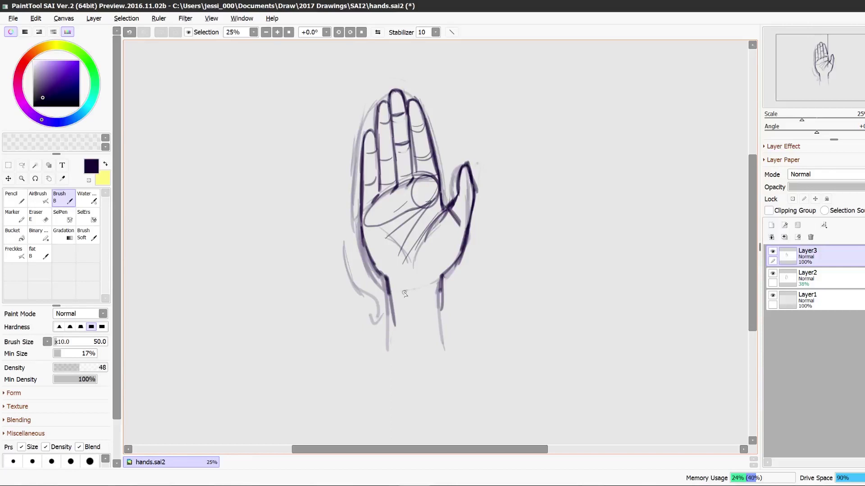
key("ctrl+z")
key("ctrl+z")
key("ctrl+z")
key("ctrl+z")
key("ctrl+z")
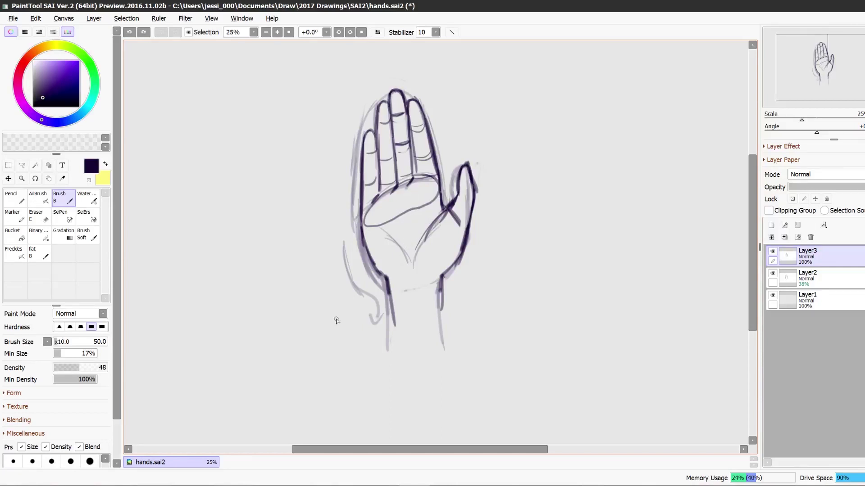
Sketch a small hand study beside the main hand, with a raised thumb, two rounded palm mounds and short wrist lines
mouse_move(295, 160)
left_mouse_down()
mouse_move(276, 181)
mouse_move(289, 186)
mouse_move(264, 211)
mouse_move(284, 249)
left_mouse_up()
mouse_move(259, 203)
left_mouse_down()
mouse_move(245, 221)
mouse_move(253, 150)
mouse_move(280, 174)
mouse_move(288, 221)
left_mouse_up()
mouse_move(280, 181)
left_mouse_down()
mouse_move(269, 208)
mouse_move(276, 263)
left_mouse_up()
left_click_drag(289, 216, 246, 268)
mouse_move(259, 216)
left_mouse_down()
mouse_move(238, 266)
mouse_move(243, 234)
mouse_move(228, 269)
mouse_move(246, 264)
left_mouse_up()
left_click_drag(223, 262, 198, 191)
mouse_move(245, 262)
left_mouse_down()
mouse_move(273, 248)
mouse_move(273, 286)
mouse_move(241, 297)
left_mouse_up()
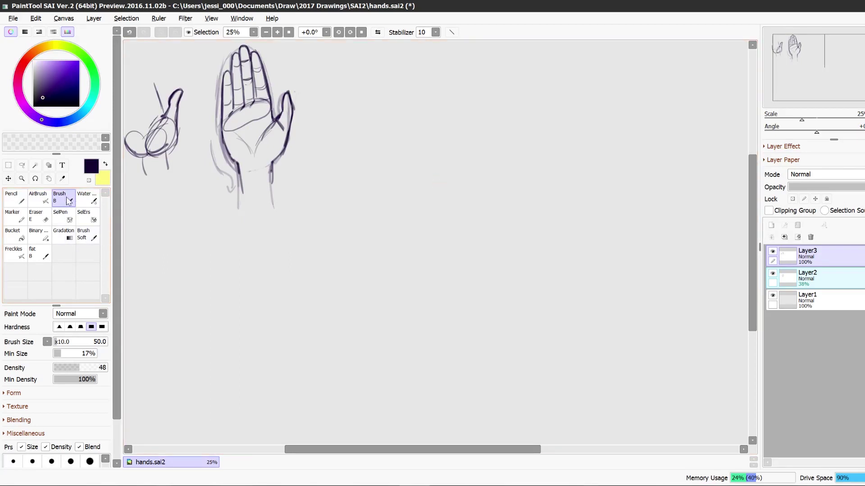
Try a simple figure with a round head, torso and two outstretched arms on a new layer, and clear the layer
mouse_move(453, 215)
left_mouse_down()
mouse_move(419, 207)
mouse_move(419, 261)
mouse_move(443, 260)
left_mouse_up()
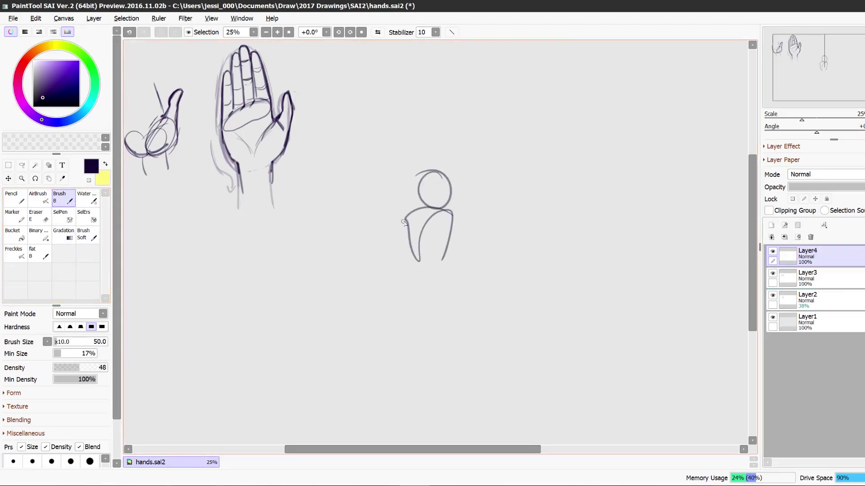
mouse_move(408, 212)
left_mouse_down()
mouse_move(414, 210)
mouse_move(321, 221)
mouse_move(391, 224)
mouse_move(315, 228)
left_mouse_up()
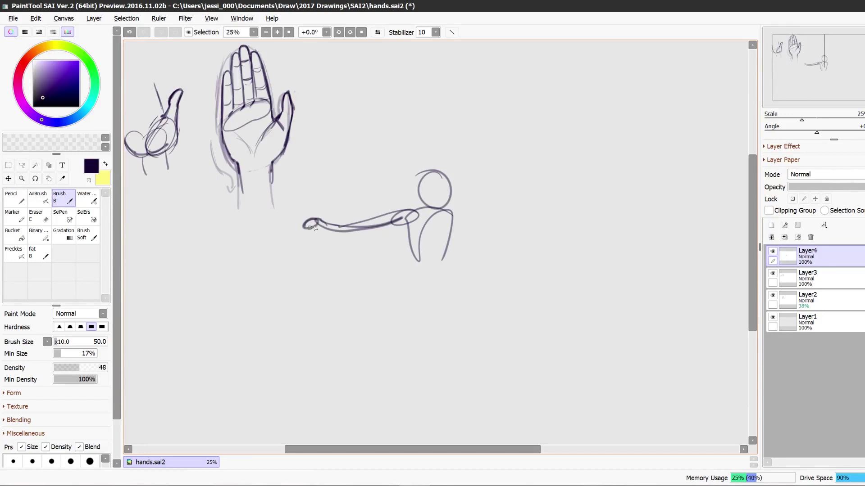
left_click_drag(452, 214, 493, 232)
mouse_move(494, 230)
left_mouse_down()
mouse_move(545, 269)
mouse_move(529, 262)
left_mouse_up()
mouse_move(410, 248)
left_mouse_down()
mouse_move(452, 264)
mouse_move(408, 259)
left_mouse_up()
mouse_move(538, 262)
left_mouse_down()
mouse_move(533, 274)
mouse_move(527, 263)
left_mouse_up()
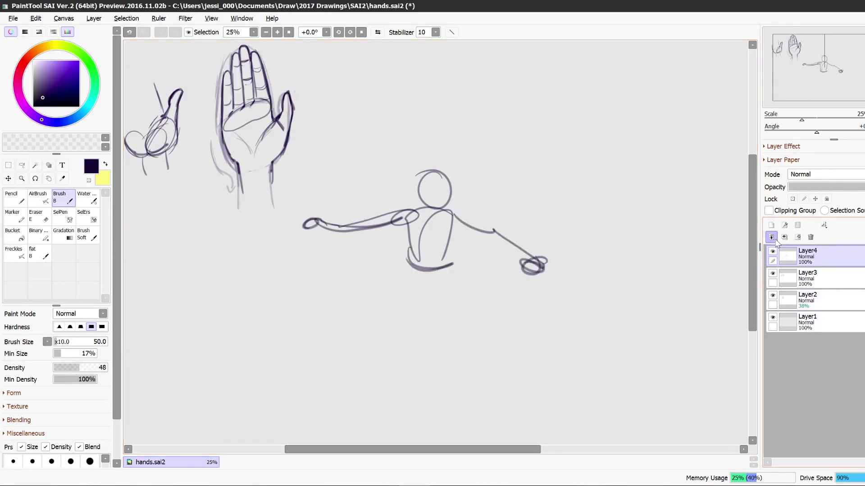
left_click(798, 237)
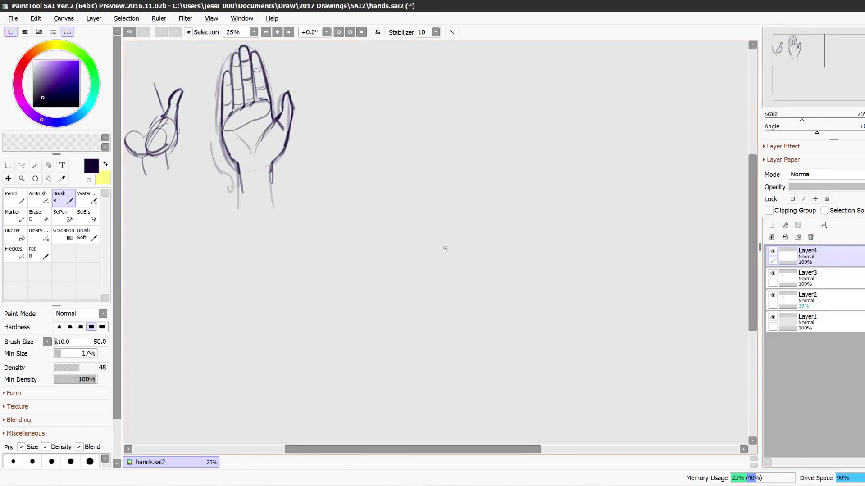
Try a boxy palm shape with a slanted upper edge in the empty middle of the canvas, and undo its strokes
mouse_move(459, 233)
left_mouse_down()
mouse_move(413, 211)
mouse_move(411, 246)
mouse_move(460, 254)
mouse_move(457, 230)
mouse_move(460, 254)
mouse_move(450, 223)
mouse_move(419, 212)
left_mouse_up()
left_click_drag(408, 212, 412, 257)
left_click_drag(411, 257, 462, 259)
left_click_drag(462, 259, 412, 256)
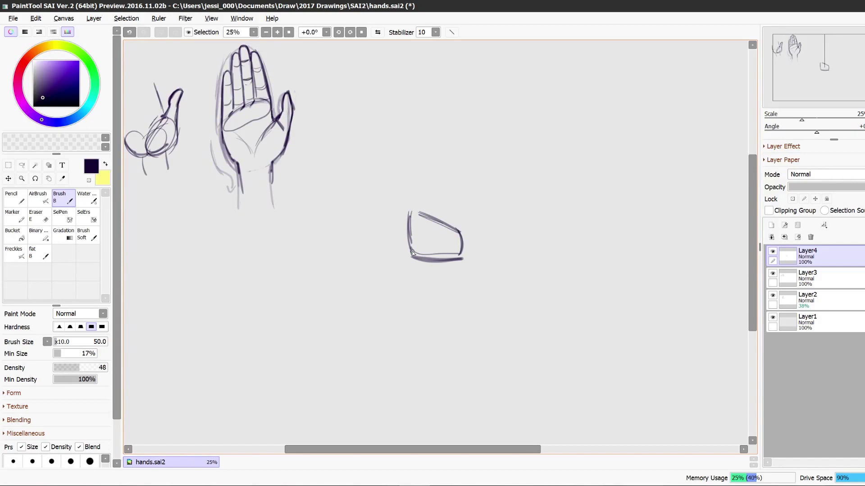
key("ctrl+z")
key("ctrl+z")
key("ctrl+z")
key("ctrl+z")
key("ctrl+z")
key("ctrl+z")
key("ctrl+z")
key("ctrl+z")
key("ctrl+z")
key("ctrl+z")
key("ctrl+z")
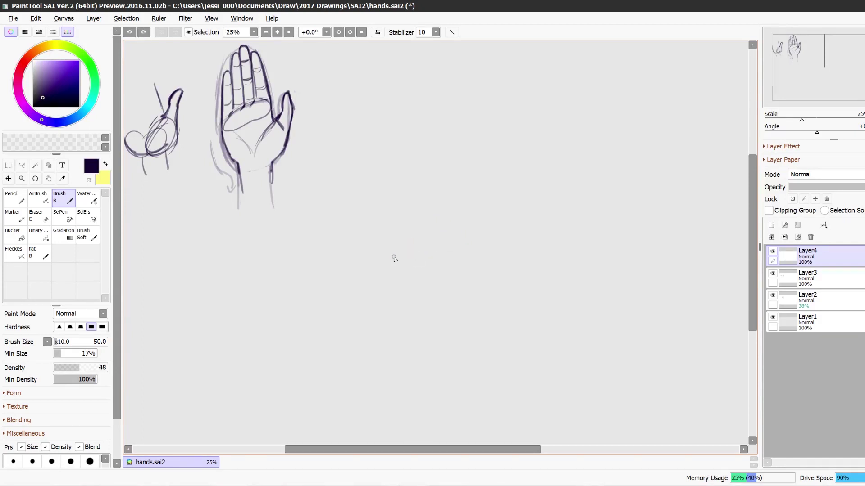
Sketch a side-view hand beside the open palm, with an oval palm, a bent thumb, curled fingers and two slanted wrist lines
mouse_move(462, 139)
left_mouse_down()
mouse_move(414, 124)
mouse_move(412, 148)
mouse_move(436, 156)
mouse_move(439, 144)
mouse_move(462, 145)
mouse_move(462, 158)
mouse_move(430, 158)
left_mouse_up()
key("ctrl+z")
mouse_move(422, 150)
left_mouse_down()
mouse_move(441, 161)
mouse_move(423, 149)
mouse_move(491, 143)
mouse_move(460, 170)
left_mouse_up()
left_click_drag(397, 119, 493, 146)
left_click_drag(415, 135, 390, 154)
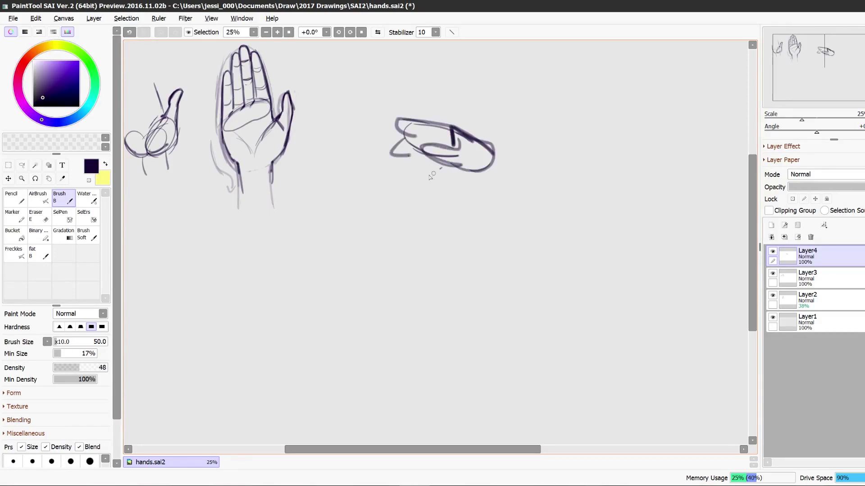
mouse_move(430, 177)
left_mouse_down()
mouse_move(395, 156)
mouse_move(480, 172)
mouse_move(518, 192)
left_mouse_up()
left_click_drag(495, 153, 537, 177)
left_click_drag(394, 143, 422, 171)
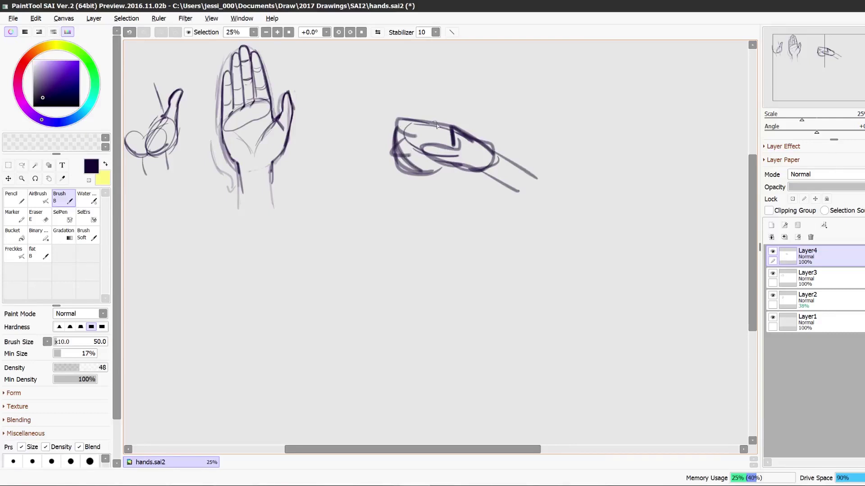
mouse_move(435, 124)
left_mouse_down()
mouse_move(389, 113)
mouse_move(416, 136)
left_mouse_up()
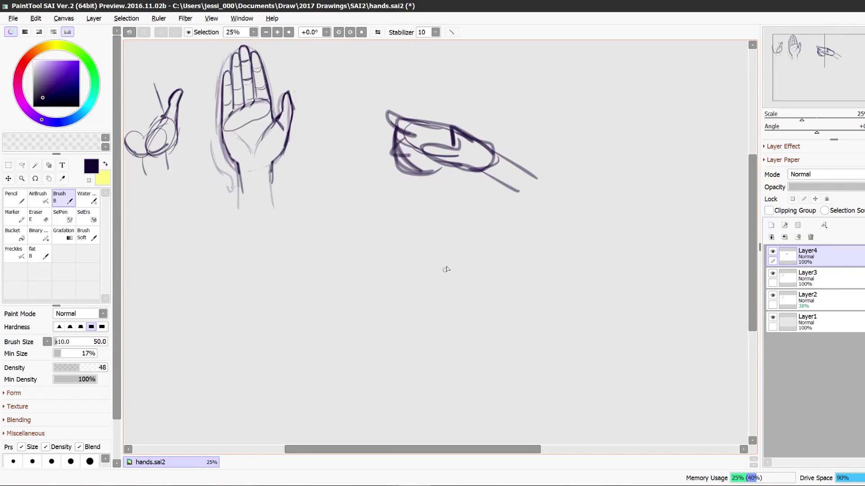
Sketch a second side-view hand below the first, with a boxy palm, slanted wrist lines and a rounded thumb
left_click_drag(502, 269, 449, 251)
mouse_move(449, 250)
left_mouse_down()
mouse_move(494, 261)
mouse_move(505, 275)
mouse_move(491, 296)
mouse_move(461, 293)
left_mouse_up()
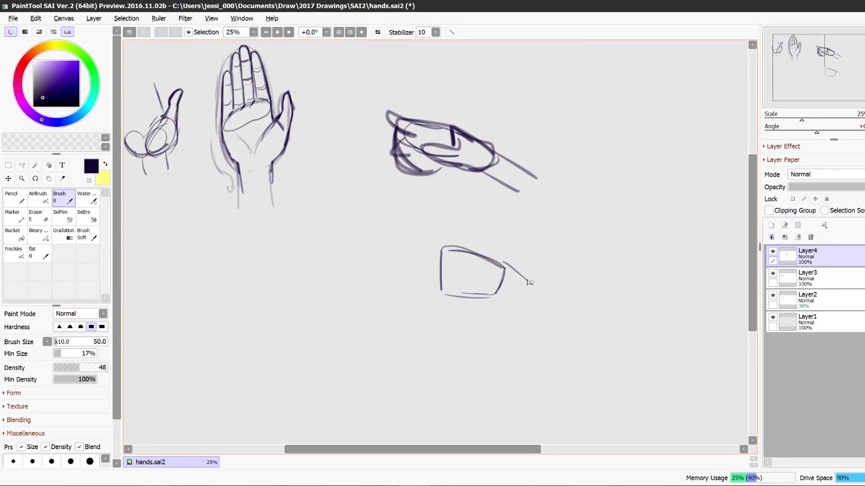
mouse_move(527, 280)
left_mouse_down()
mouse_move(533, 285)
mouse_move(513, 309)
left_mouse_up()
left_click_drag(500, 298, 521, 327)
mouse_move(497, 295)
left_mouse_down()
mouse_move(413, 256)
mouse_move(440, 255)
mouse_move(435, 266)
mouse_move(420, 255)
left_mouse_up()
mouse_move(458, 267)
left_mouse_down()
mouse_move(413, 255)
mouse_move(452, 263)
mouse_move(424, 260)
mouse_move(440, 248)
mouse_move(459, 255)
left_mouse_up()
mouse_move(460, 255)
left_mouse_down()
mouse_move(444, 255)
mouse_move(497, 263)
left_mouse_up()
Try a straight pointing index finger extending from the lower hand's upper edge, and erase it
mouse_move(496, 264)
left_mouse_down()
mouse_move(455, 235)
mouse_move(469, 247)
mouse_move(385, 232)
mouse_move(392, 243)
mouse_move(385, 231)
mouse_move(396, 244)
left_mouse_up()
mouse_move(268, 49)
left_mouse_down()
mouse_move(243, 47)
mouse_move(251, 77)
left_mouse_up()
key("ctrl+z")
left_click_drag(386, 234, 403, 243)
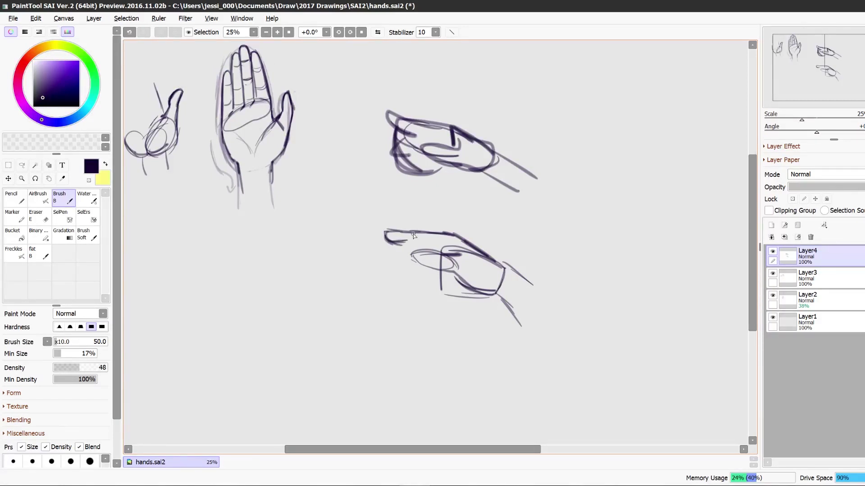
key("ctrl+z")
left_click_drag(387, 235, 430, 251)
key("e")
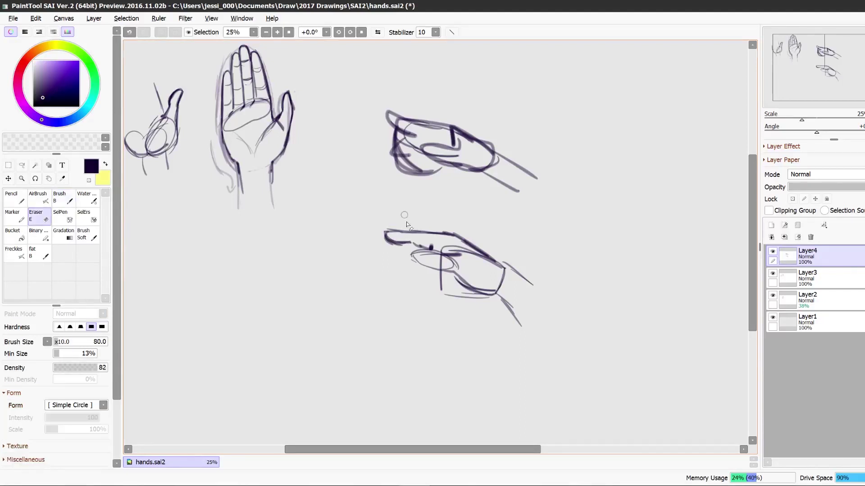
mouse_move(404, 218)
left_mouse_down()
mouse_move(380, 228)
mouse_move(409, 243)
left_mouse_up()
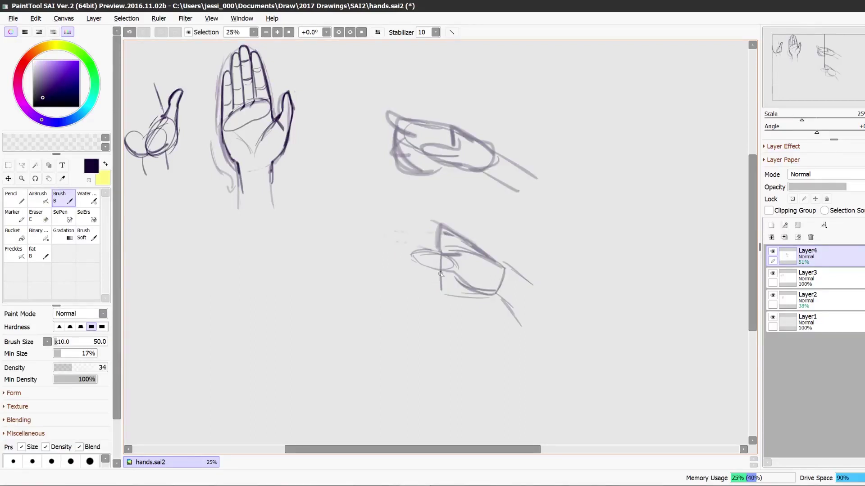
Strengthen the lower hand's palm edge and sketch the index finger with guide strokes for the other three fingers, undoing the misplaced knuckle lines
mouse_move(441, 273)
left_mouse_down()
mouse_move(443, 291)
mouse_move(460, 289)
left_mouse_up()
left_click_drag(441, 226, 429, 309)
left_click_drag(433, 252, 429, 306)
key("ctrl+z")
key("ctrl+z")
mouse_move(440, 222)
left_mouse_down()
mouse_move(378, 216)
mouse_move(383, 225)
left_mouse_up()
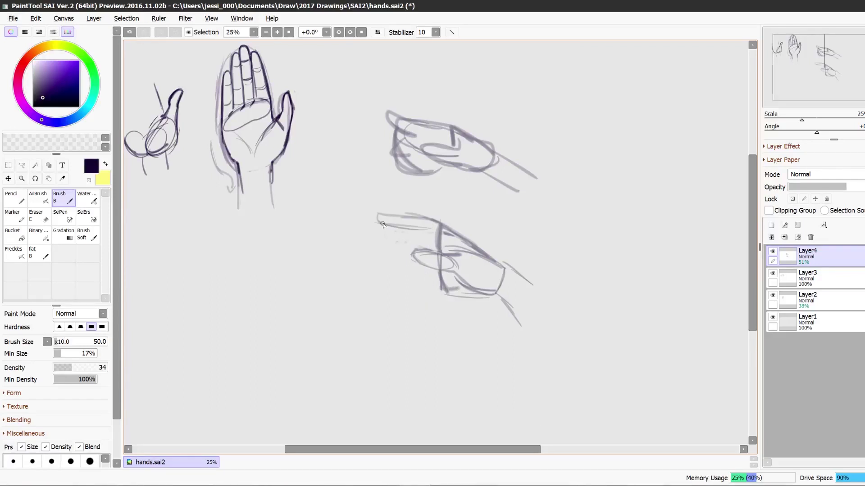
mouse_move(428, 242)
left_mouse_down()
mouse_move(377, 245)
mouse_move(371, 273)
left_mouse_up()
left_click_drag(439, 285, 404, 288)
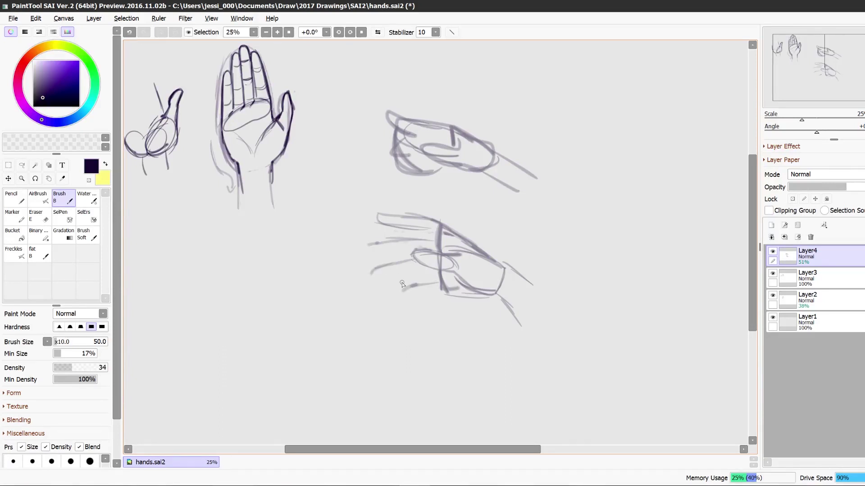
Complete the lower hand's four finger outlines and wrist lines, check the drawing mirrored, and shorten the ring finger with the eraser
mouse_move(457, 284)
left_mouse_down()
mouse_move(460, 294)
mouse_move(474, 297)
mouse_move(448, 288)
mouse_move(461, 291)
left_mouse_up()
mouse_move(390, 216)
left_mouse_down()
mouse_move(381, 219)
mouse_move(432, 235)
mouse_move(438, 252)
mouse_move(368, 243)
mouse_move(387, 253)
mouse_move(369, 270)
mouse_move(414, 272)
mouse_move(396, 286)
mouse_move(436, 282)
left_mouse_up()
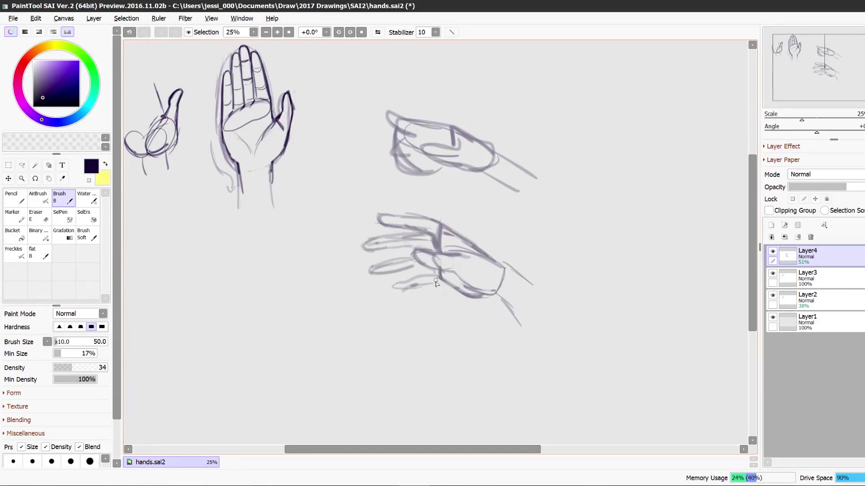
left_click_drag(435, 282, 395, 287)
left_click_drag(501, 262, 532, 285)
left_click_drag(498, 299, 517, 327)
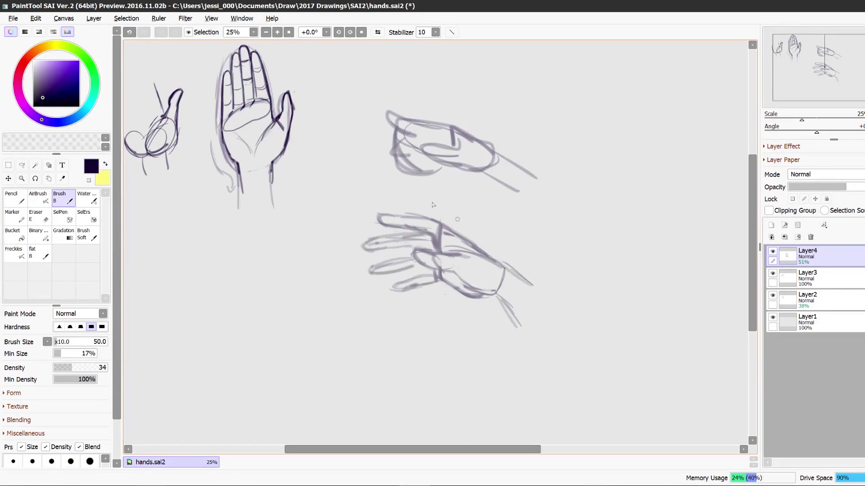
left_click(378, 32)
left_click(377, 32)
key("e")
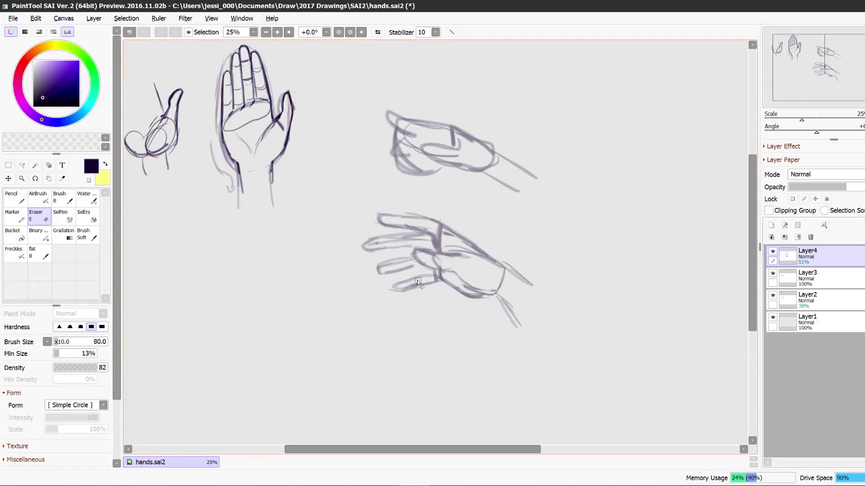
Lower the sketch layer's opacity to 40% and add a new layer above it for inking the lower hand at 50% zoom
left_click_drag(834, 193, 824, 187)
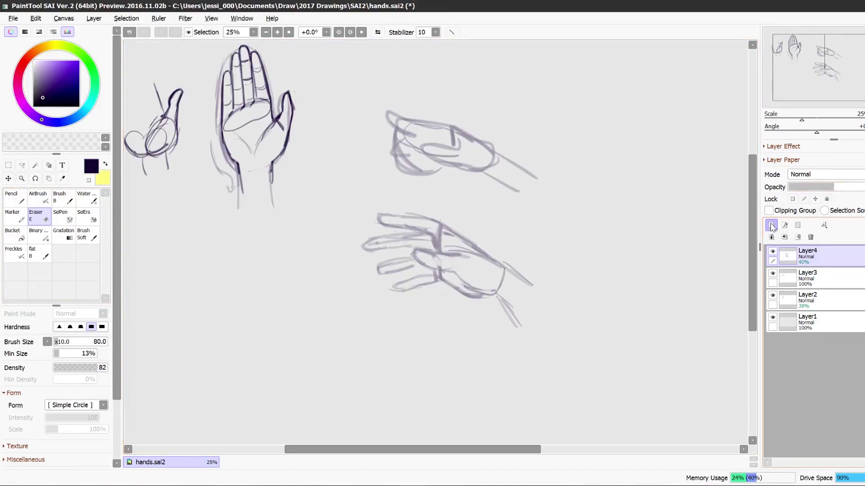
left_click(771, 225)
left_click(66, 197)
left_click(22, 179)
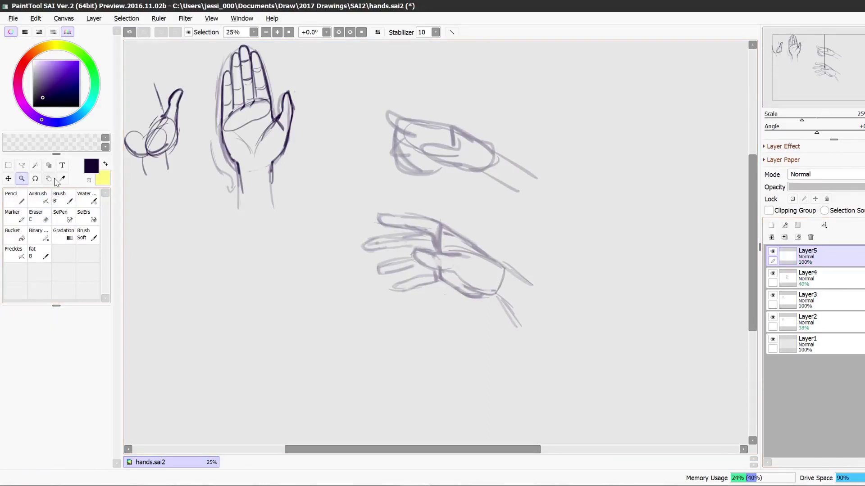
left_click(496, 275)
left_click(432, 255)
left_click(63, 200)
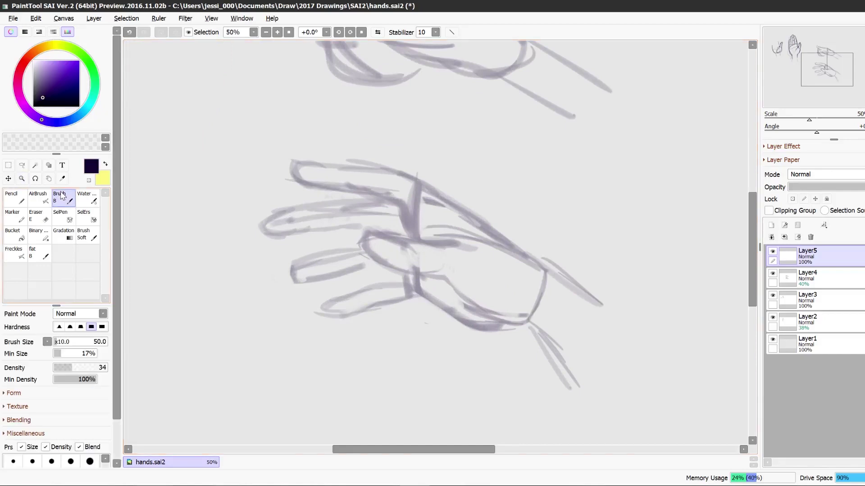
Ink the lower hand's thumb with its nail and knuckle, using brush size 30 and density 59
key("bracketleft")
key("bracketleft")
mouse_move(451, 244)
left_mouse_down()
mouse_move(472, 243)
mouse_move(405, 245)
mouse_move(386, 236)
left_mouse_up()
left_click(84, 367)
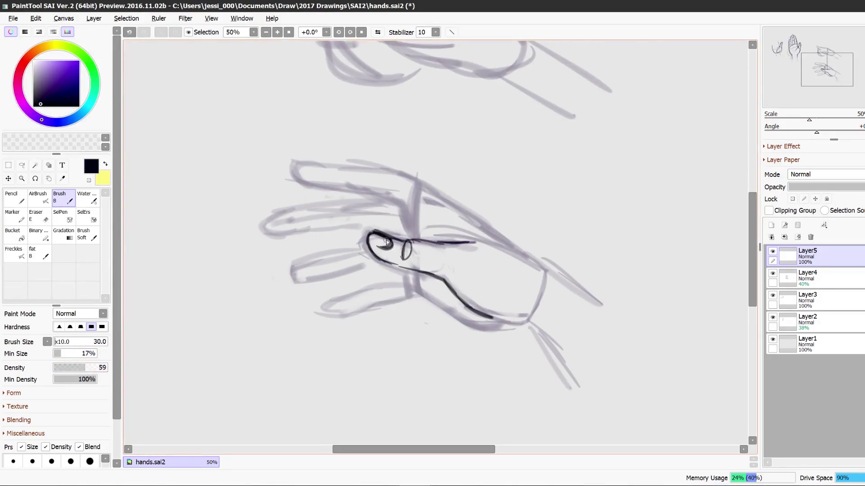
left_click_drag(390, 239, 388, 246)
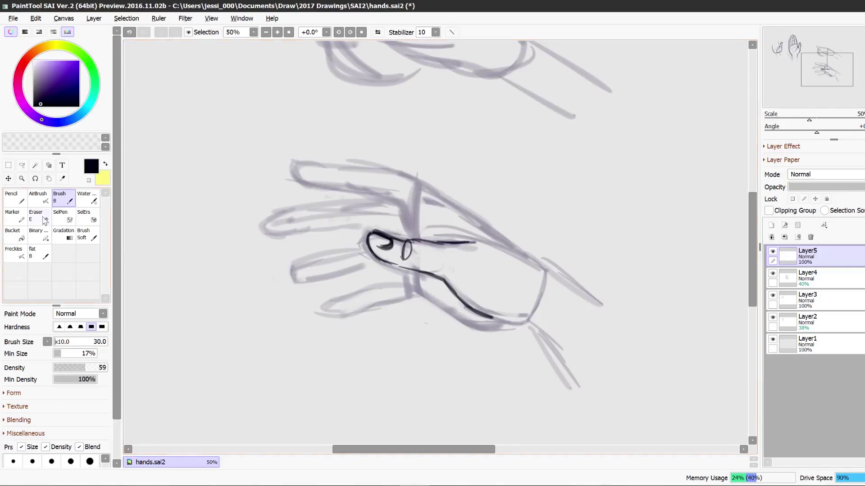
Touch up the thumbnail with the eraser and brush, and ink the palm's lower edge beneath the thumb
key("e")
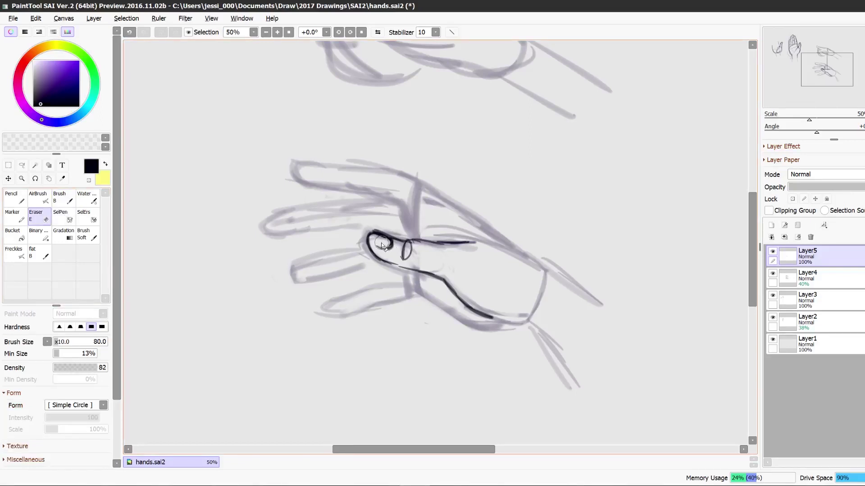
left_click(72, 204)
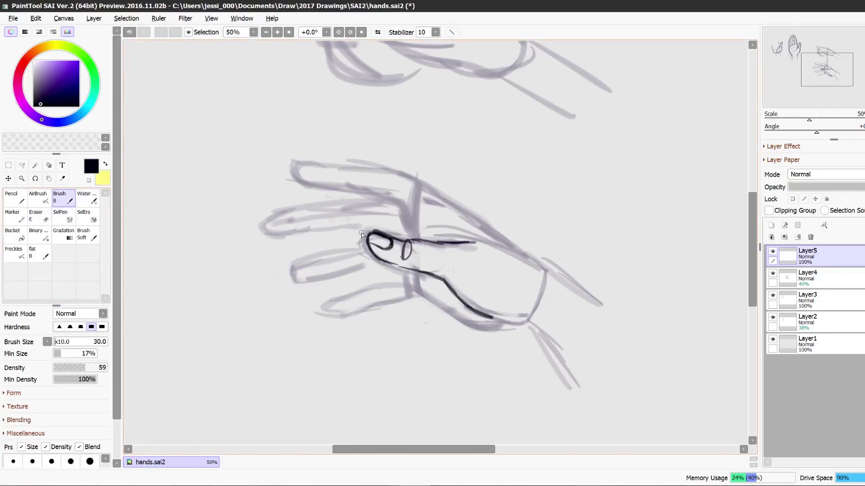
key("ctrl+z")
mouse_move(462, 323)
left_mouse_down()
mouse_move(418, 298)
mouse_move(415, 285)
mouse_move(416, 296)
left_mouse_up()
Try a stroke across the upper palm of the open hand, and undo it
left_click_drag(751, 247, 759, 173)
left_click_drag(421, 450, 335, 459)
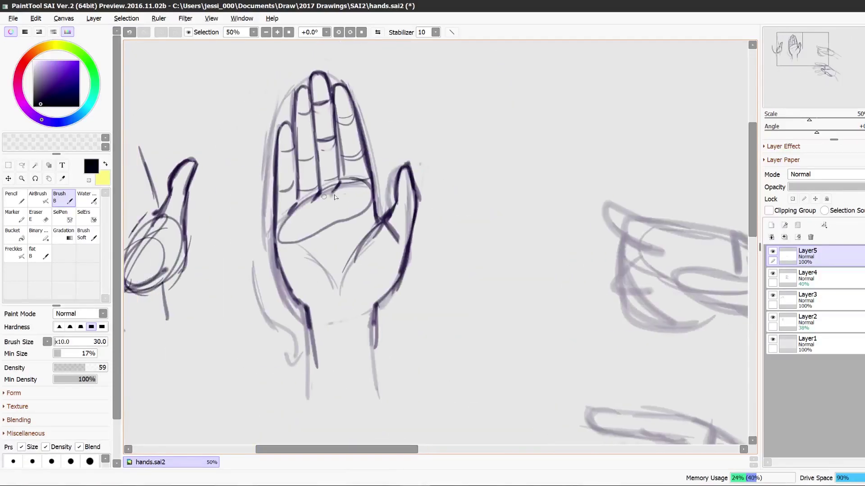
mouse_move(377, 175)
left_mouse_down()
mouse_move(255, 245)
mouse_move(344, 163)
mouse_move(254, 233)
left_mouse_up()
key("ctrl+z")
left_click_drag(752, 209, 752, 254)
left_click_drag(391, 450, 475, 453)
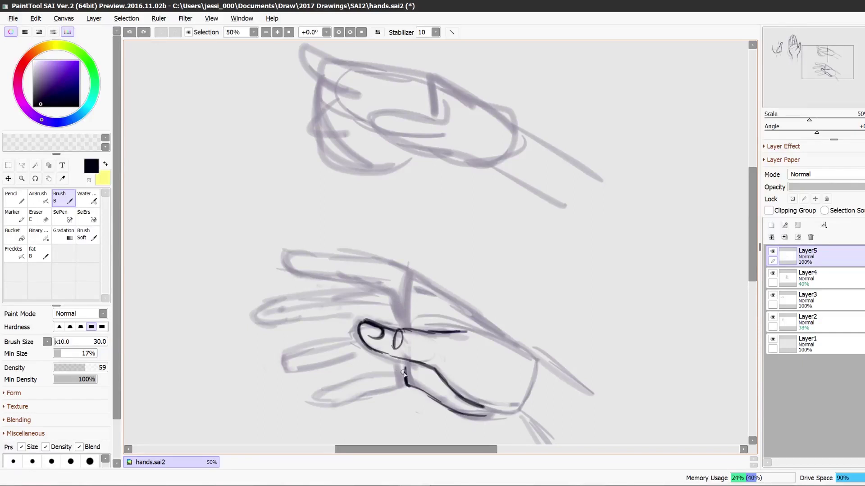
Ink the outlines of the lower hand's four fingers and the line along the back of the hand
mouse_move(403, 366)
left_mouse_down()
mouse_move(410, 375)
mouse_move(361, 372)
mouse_move(309, 400)
mouse_move(325, 406)
mouse_move(312, 400)
mouse_move(343, 404)
mouse_move(385, 392)
left_mouse_up()
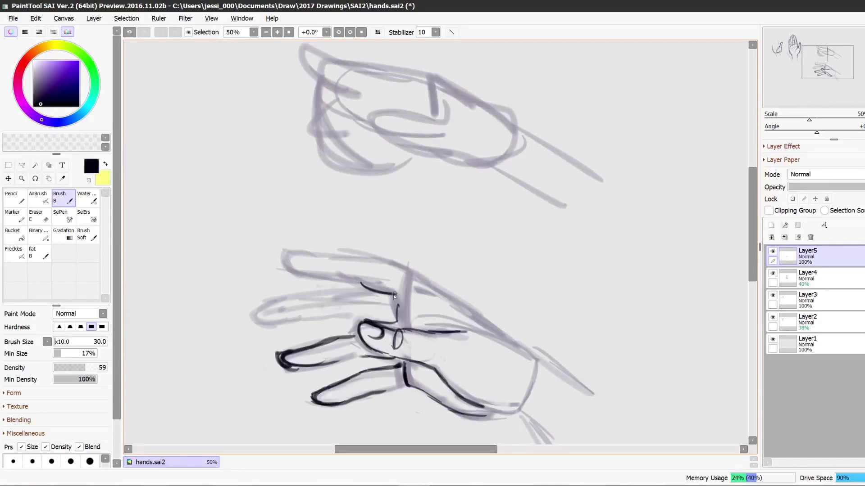
mouse_move(360, 283)
left_mouse_down()
mouse_move(396, 295)
mouse_move(291, 272)
mouse_move(349, 249)
mouse_move(344, 257)
mouse_move(418, 272)
left_mouse_up()
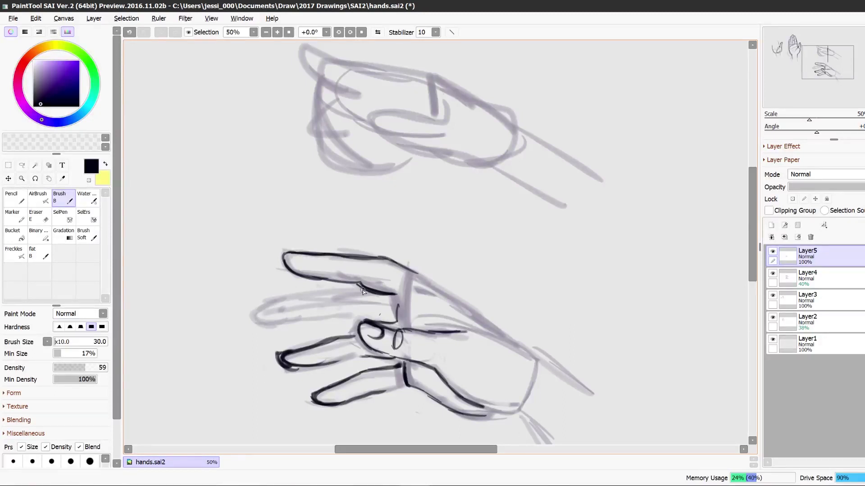
mouse_move(362, 291)
left_mouse_down()
mouse_move(296, 299)
mouse_move(269, 325)
left_mouse_up()
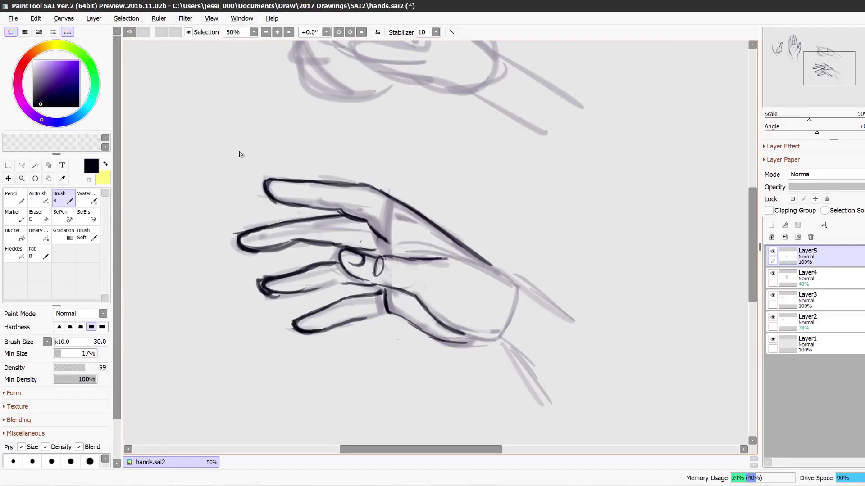
Draw two simple tapered finger outlines above the inked hand, undoing the first attempt
left_click_drag(253, 150, 221, 130)
key("ctrl+z")
mouse_move(313, 135)
left_mouse_down()
mouse_move(194, 136)
mouse_move(241, 181)
left_mouse_up()
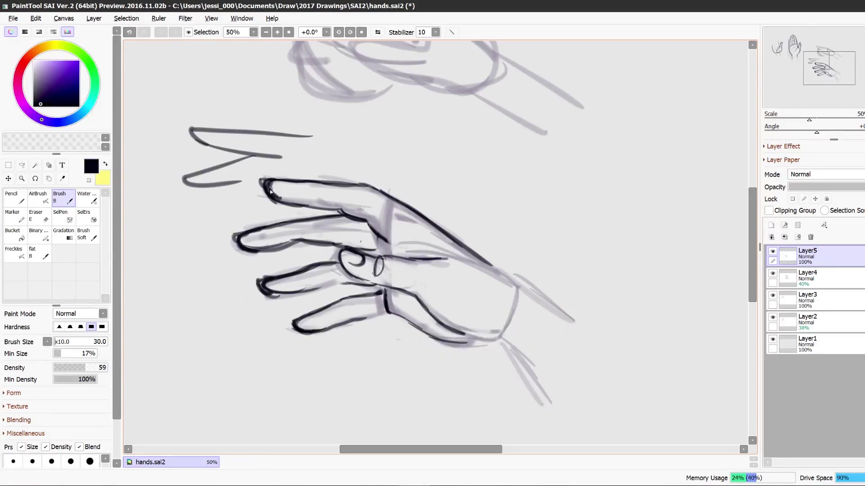
Try thicker fingertip lines and curved joint creases on the inked fingers, and undo them
left_click_drag(271, 192, 304, 205)
mouse_move(270, 248)
left_mouse_down()
mouse_move(280, 221)
mouse_move(326, 242)
mouse_move(343, 227)
left_mouse_up()
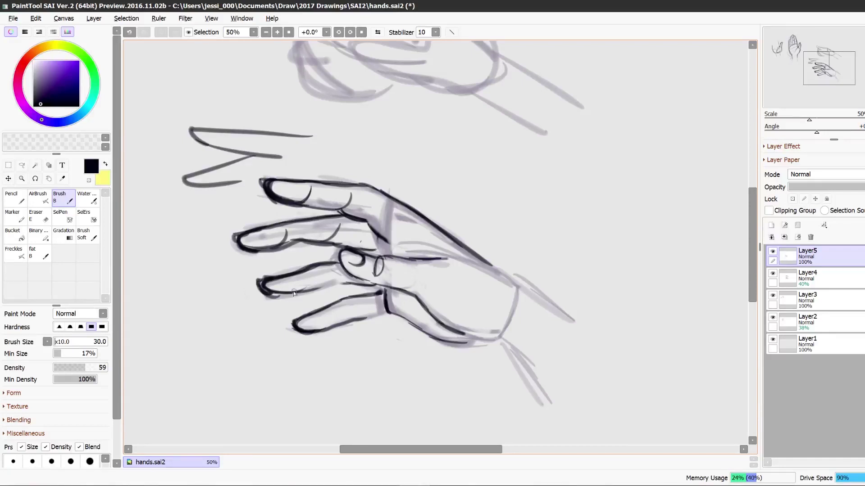
left_click_drag(299, 294, 310, 270)
key("ctrl+z")
key("ctrl+z")
key("ctrl+z")
key("ctrl+z")
key("ctrl+z")
key("ctrl+z")
Clean up the underside of the index fingertip with the eraser and check the drawing in a mirrored view
left_click(45, 216)
mouse_move(280, 189)
left_mouse_down()
mouse_move(295, 199)
mouse_move(300, 186)
mouse_move(261, 196)
mouse_move(282, 206)
left_mouse_up()
key("b")
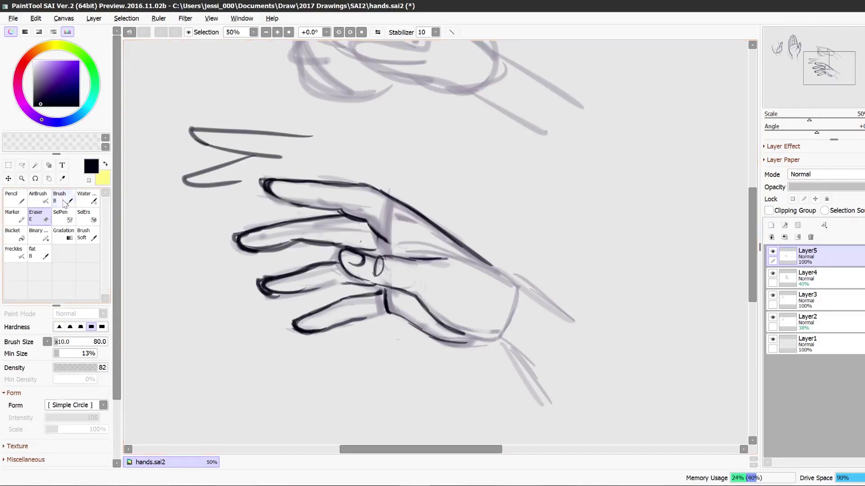
left_click(375, 34)
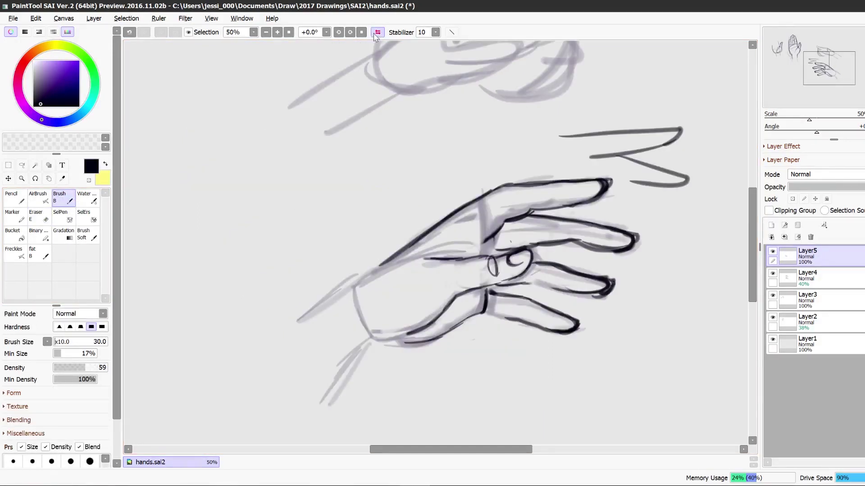
left_click(376, 34)
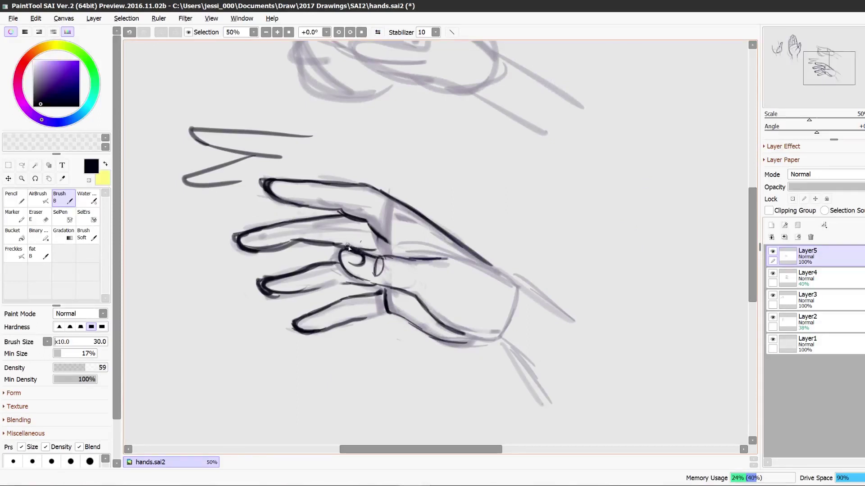
Erase the stray lines around the thumb base of the inked hand and check the drawing in a mirrored view
key("e")
mouse_move(376, 260)
left_mouse_down()
mouse_move(383, 270)
mouse_move(417, 259)
left_mouse_up()
key("b")
left_click(377, 32)
left_click(378, 33)
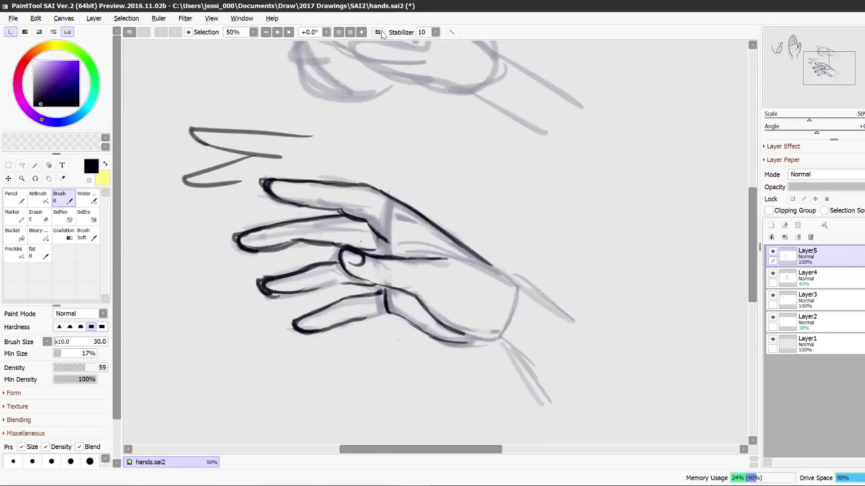
Ink the curved heel of the palm and both forearm lines of the lower hand, and check them mirrored
mouse_move(386, 312)
left_mouse_down()
mouse_move(435, 339)
mouse_move(498, 334)
left_mouse_up()
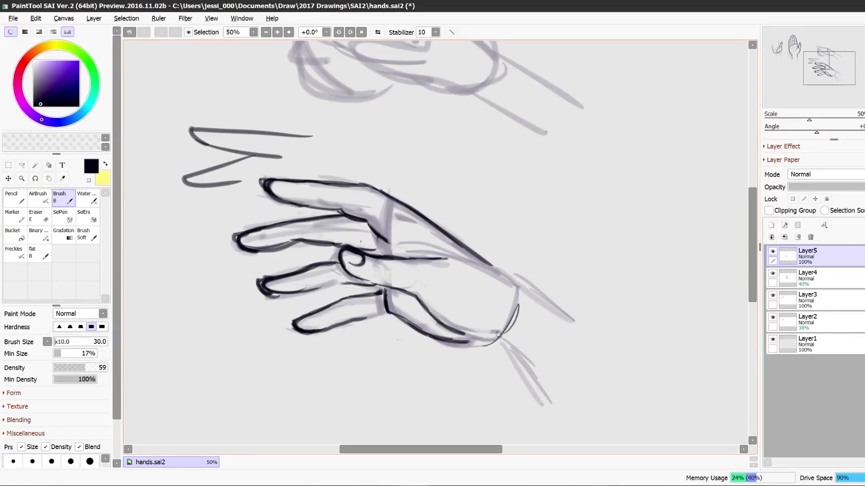
left_click_drag(495, 266, 568, 317)
left_click_drag(496, 337, 555, 406)
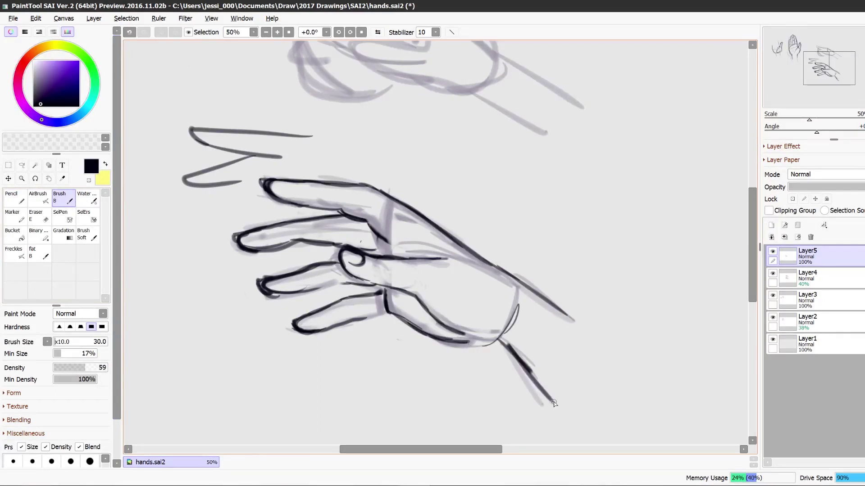
left_click(378, 32)
left_click(377, 32)
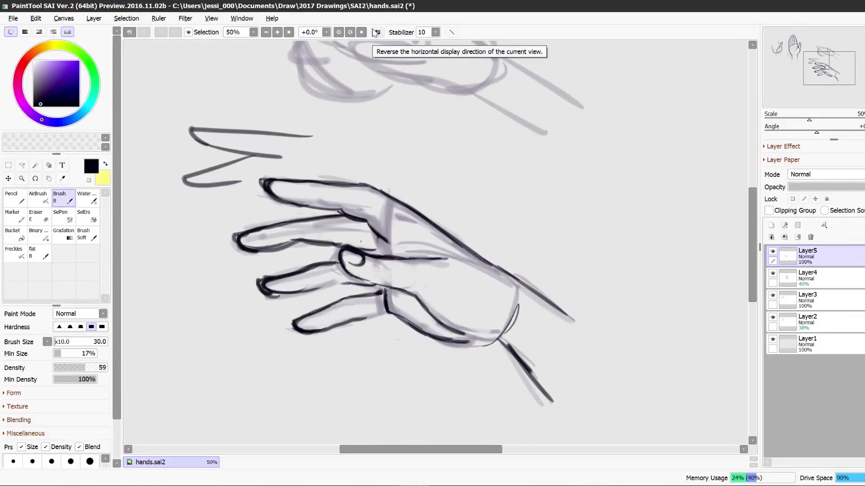
Erase the inked thumb and redraw it longer, reaching further across the fingers
left_click(40, 215)
mouse_move(349, 253)
left_mouse_down()
mouse_move(347, 268)
mouse_move(349, 259)
mouse_move(432, 260)
left_mouse_up()
left_click_drag(382, 284, 395, 289)
left_click(62, 198)
mouse_move(327, 243)
left_mouse_down()
mouse_move(345, 276)
mouse_move(323, 266)
mouse_move(420, 309)
left_mouse_up()
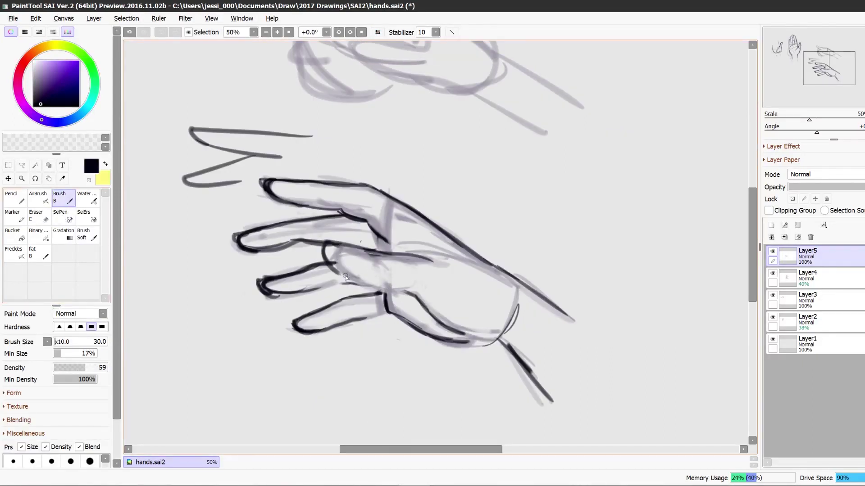
Clean up the redrawn thumb with the eraser and re-ink its upper edge and rounded tip
left_click(40, 216)
left_click(62, 198)
left_click_drag(396, 257, 442, 253)
left_click(40, 215)
left_click(62, 198)
mouse_move(358, 249)
left_mouse_down()
mouse_move(326, 258)
mouse_move(327, 270)
left_mouse_up()
Refine the ink around the thumb, adjacent fingers and back of the hand, checking in a mirrored view
key("e")
key("b")
left_click_drag(338, 239, 379, 246)
left_click_drag(318, 284, 363, 286)
key("h")
key("h")
left_click_drag(412, 210, 514, 278)
key("h")
key("h")
Fill the hand with grey-purple on a new layer at brush size 120 and move that layer below the sketch layer
left_click(808, 278)
left_click(771, 225)
left_click_drag(396, 212, 468, 324)
left_click_drag(369, 198, 252, 238)
left_click_drag(793, 275, 792, 304)
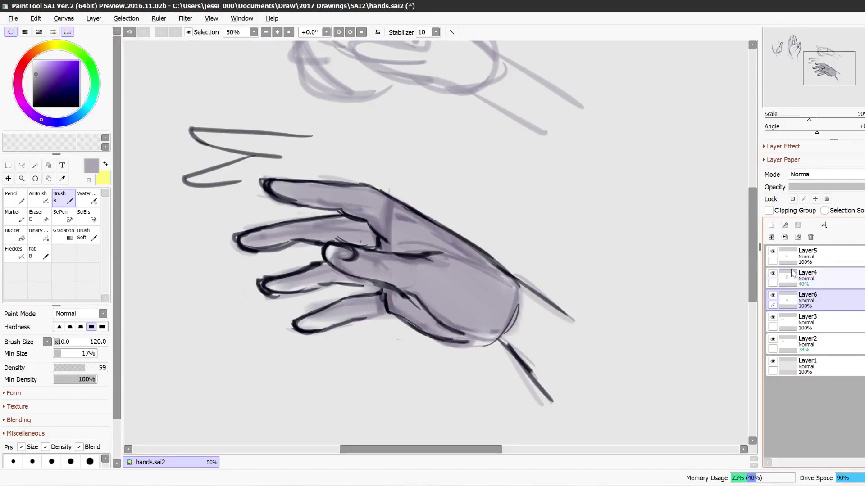
left_click_drag(374, 317, 302, 328)
Lower the shading layer's opacity to 71% and erase stray lines on the ink layer around the fingers
left_click(845, 187)
left_click(811, 256)
key("e")
left_click_drag(358, 243, 250, 238)
key("b")
scroll(452, 282, "down", 2)
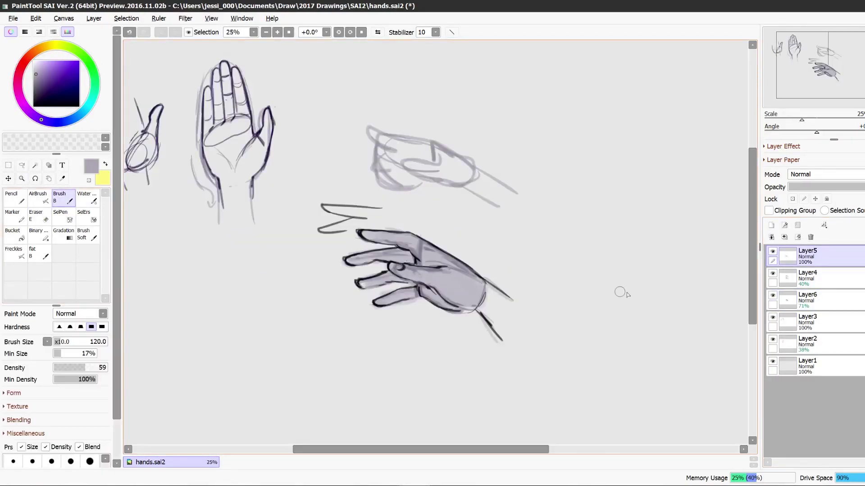
Shade the forearm on the grey-purple layer and group the hand's ink, sketch and shading layers into a folder
left_click(811, 278)
left_click(811, 300)
left_click_drag(486, 293, 502, 331)
left_click(811, 256, "shift")
left_click(797, 225)
Move the grouped hand drawings up beside the open palm study with a transform, and check them mirrored
key("ctrl+t")
left_click_drag(418, 233, 384, 164)
left_click_drag(484, 273, 453, 238)
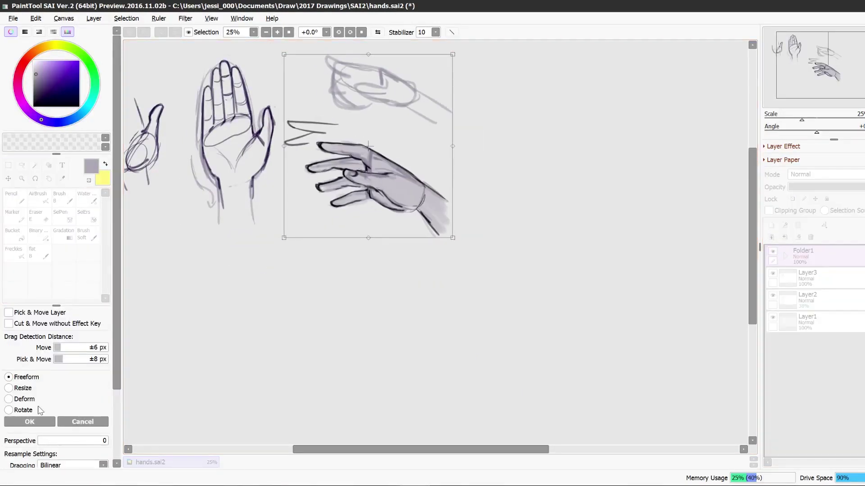
left_click(30, 421)
key("h")
left_click(377, 32)
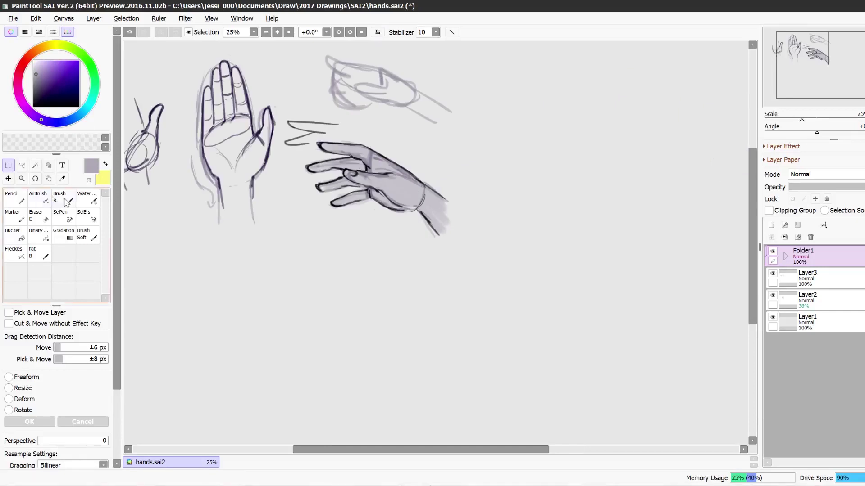
Pick a dark purple, add a new layer on top and set the brush size to 70
left_click(63, 197)
left_click(41, 95)
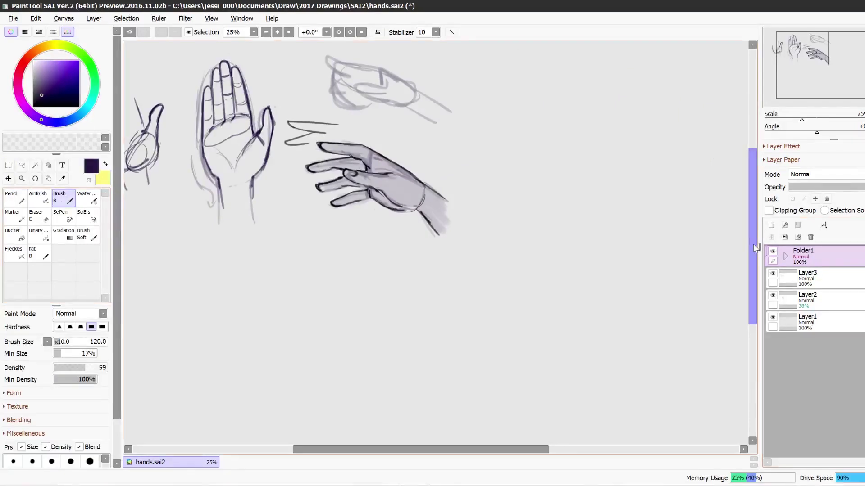
left_click_drag(752, 244, 754, 259)
left_click(783, 228)
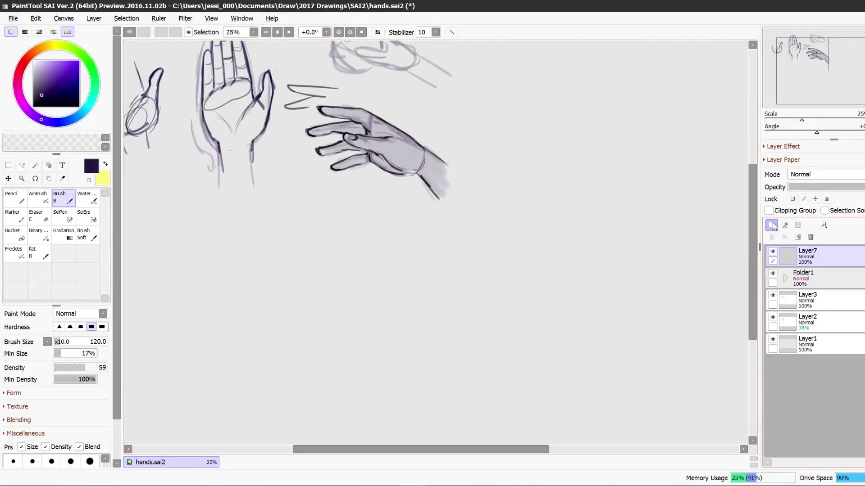
scroll(314, 252, "down", 1)
key("bracketleft")
key("bracketleft")
key("bracketleft")
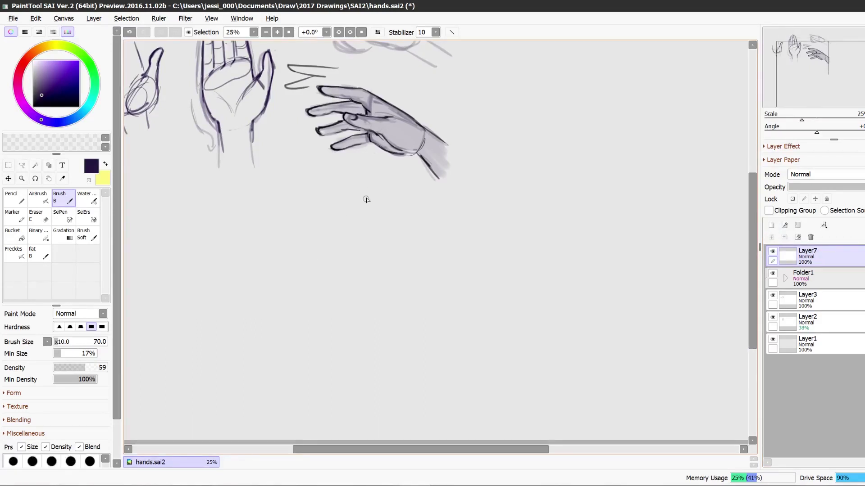
Sketch a simple figure with a round head, torso and hanging arms ending in hands, and delete its layer
mouse_move(366, 199)
left_mouse_down()
mouse_move(338, 194)
mouse_move(362, 210)
mouse_move(332, 231)
mouse_move(344, 256)
mouse_move(366, 254)
mouse_move(342, 257)
mouse_move(341, 270)
left_mouse_up()
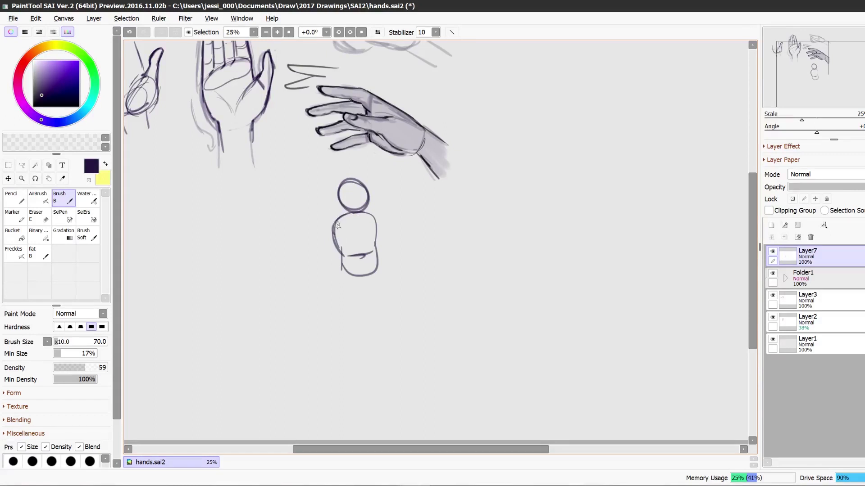
left_click_drag(336, 220, 331, 239)
mouse_move(325, 237)
left_mouse_down()
mouse_move(318, 276)
mouse_move(320, 305)
left_mouse_up()
left_click_drag(374, 215, 401, 300)
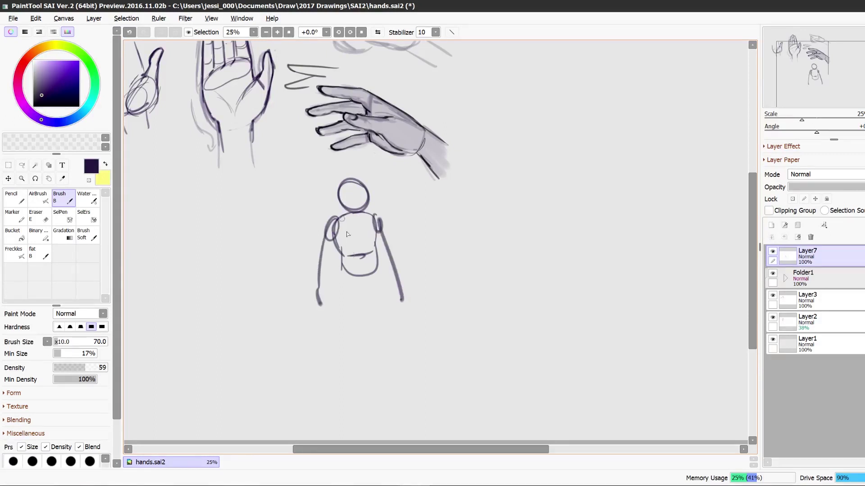
left_click_drag(320, 285, 325, 317)
left_click_drag(399, 292, 402, 316)
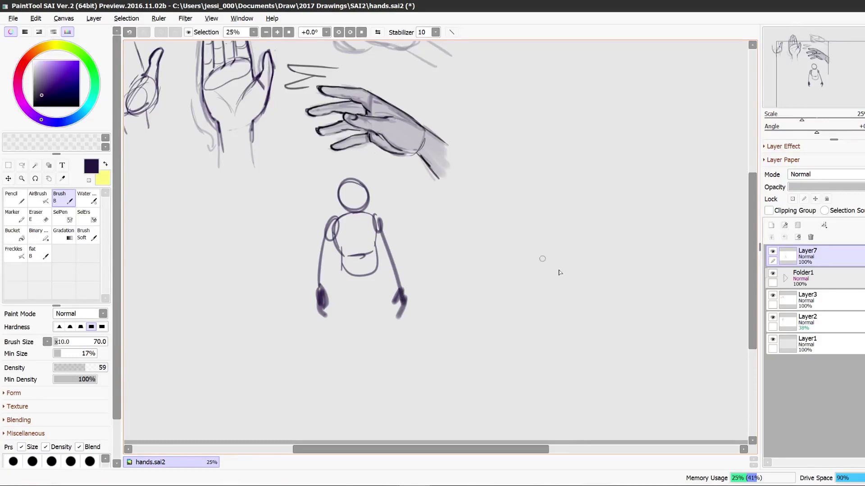
left_click(810, 236)
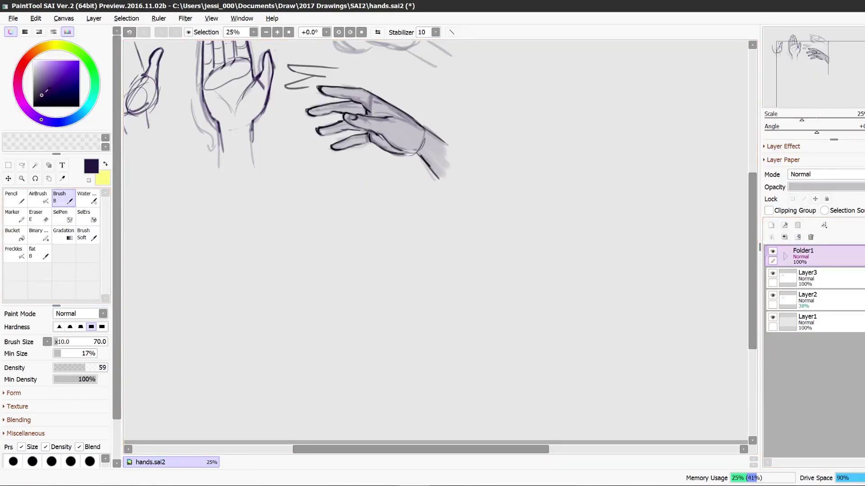
Sketch a hanging forearm and wrist with an angular tapered palm block below the shaded hand
key("ctrl+z")
mouse_move(332, 193)
left_mouse_down()
mouse_move(335, 223)
mouse_move(303, 257)
mouse_move(326, 284)
mouse_move(333, 224)
mouse_move(343, 273)
left_mouse_up()
key("e")
left_click_drag(336, 218, 344, 287)
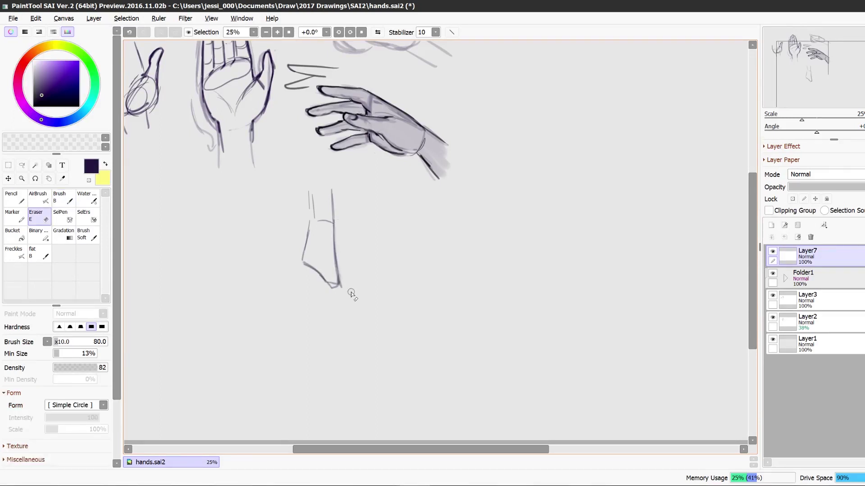
Sketch the thumb and overlapping downward fingers on the hanging hand and check it in a mirrored view
left_click(72, 196)
mouse_move(312, 223)
left_mouse_down()
mouse_move(305, 299)
mouse_move(308, 284)
mouse_move(342, 283)
mouse_move(326, 288)
mouse_move(323, 346)
left_mouse_up()
mouse_move(337, 291)
left_mouse_down()
mouse_move(331, 332)
mouse_move(321, 324)
mouse_move(338, 323)
left_mouse_up()
left_click_drag(324, 311, 317, 333)
left_click(378, 32)
left_click(377, 32)
Rework the hanging hand's thumb side with eraser and brush, and trim the lines around the fingers
key("e")
left_click_drag(303, 260, 317, 294)
left_click(64, 203)
key("e")
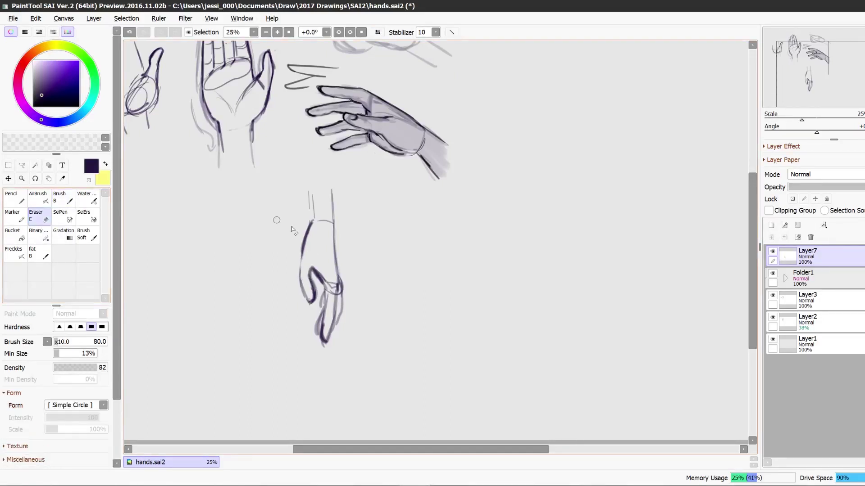
mouse_move(317, 294)
left_mouse_down()
mouse_move(313, 301)
mouse_move(309, 268)
mouse_move(319, 285)
left_mouse_up()
mouse_move(319, 332)
left_mouse_down()
mouse_move(328, 299)
mouse_move(342, 303)
mouse_move(327, 360)
left_mouse_up()
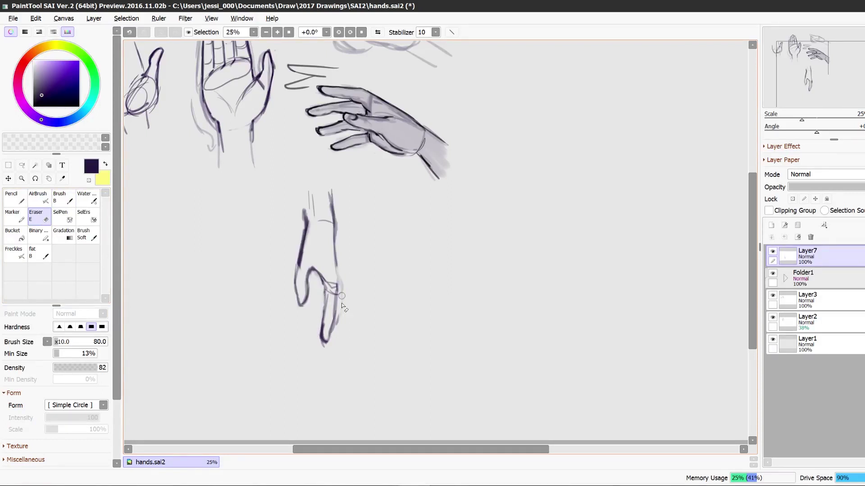
Redraw the hanging hand's fingers as curved shapes from knuckle to fingertip and check them mirrored
key("b")
mouse_move(328, 295)
left_mouse_down()
mouse_move(322, 346)
mouse_move(331, 316)
left_mouse_up()
mouse_move(340, 283)
left_mouse_down()
mouse_move(325, 354)
mouse_move(319, 343)
left_mouse_up()
key("e")
key("b")
left_click_drag(339, 314, 325, 343)
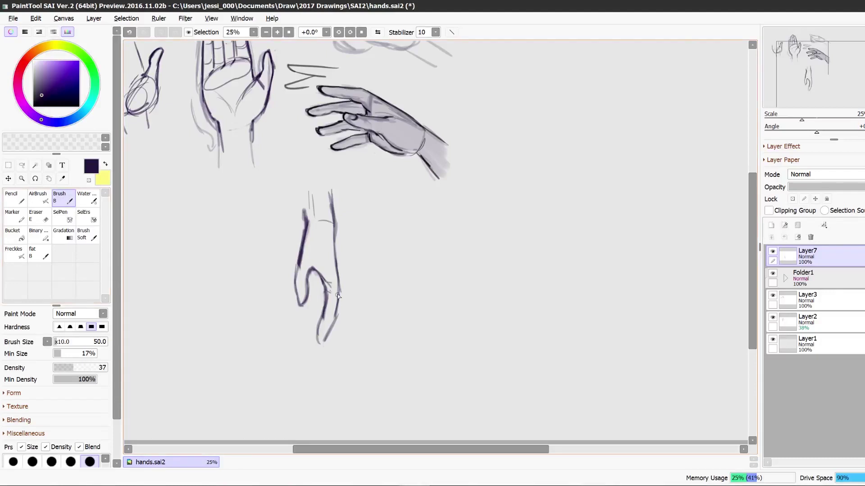
mouse_move(339, 285)
left_mouse_down()
mouse_move(340, 313)
mouse_move(312, 342)
left_mouse_up()
left_click(377, 32)
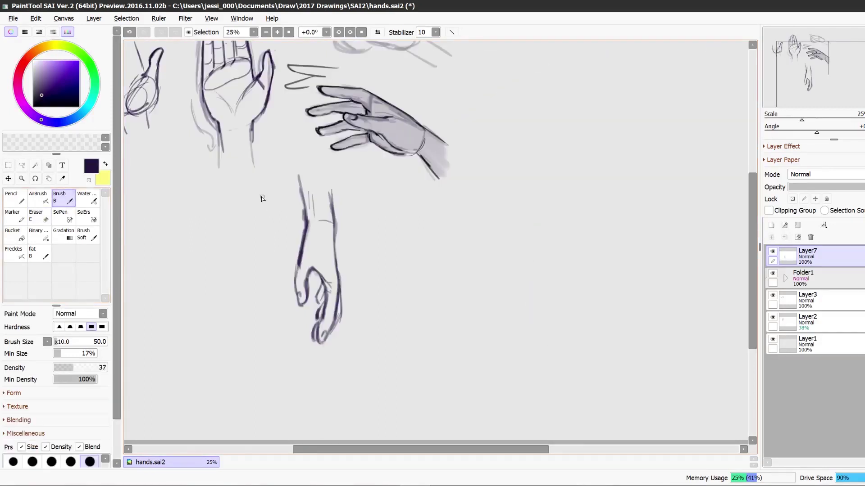
Draw a separate upright fingertip with a nail beside the hanging hand and erase it
left_click_drag(235, 270, 221, 270)
mouse_move(217, 218)
left_mouse_down()
mouse_move(222, 275)
mouse_move(238, 284)
left_mouse_up()
left_click(38, 217)
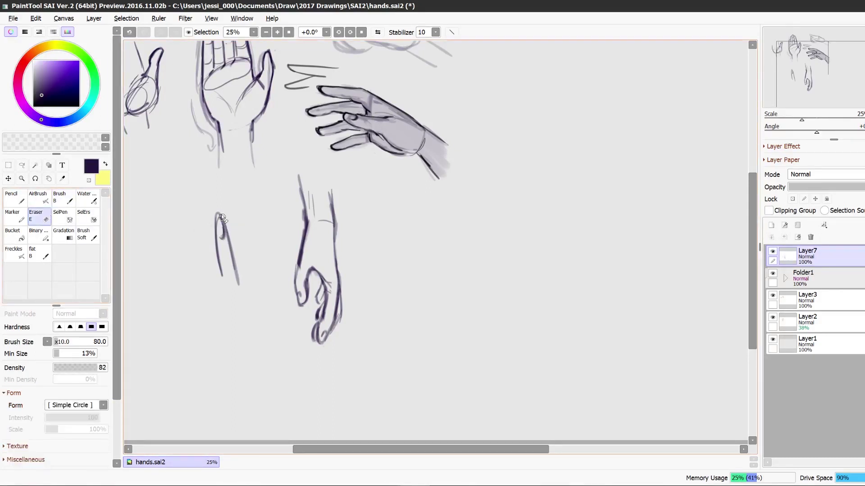
mouse_move(229, 248)
left_mouse_down()
mouse_move(213, 217)
mouse_move(218, 275)
left_mouse_up()
key("b")
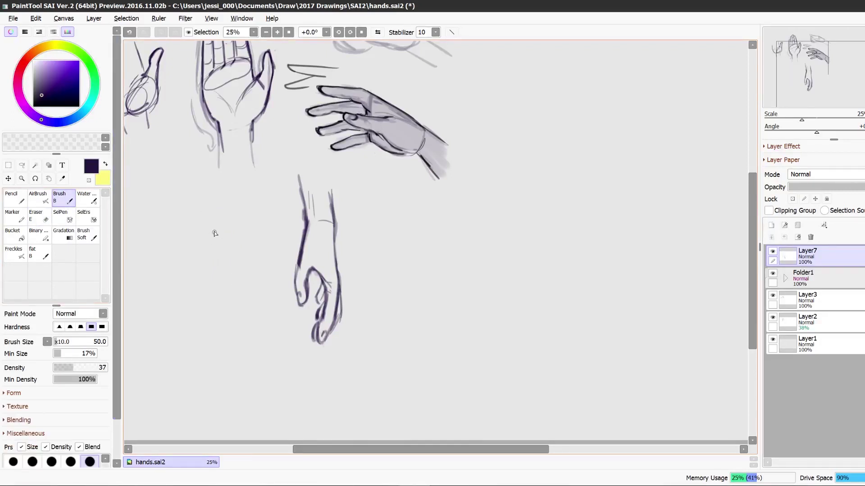
Reshape the hanging hand's thumb and fingers, erasing the old fingertips and redrawing them shorter
left_click_drag(321, 279, 321, 320)
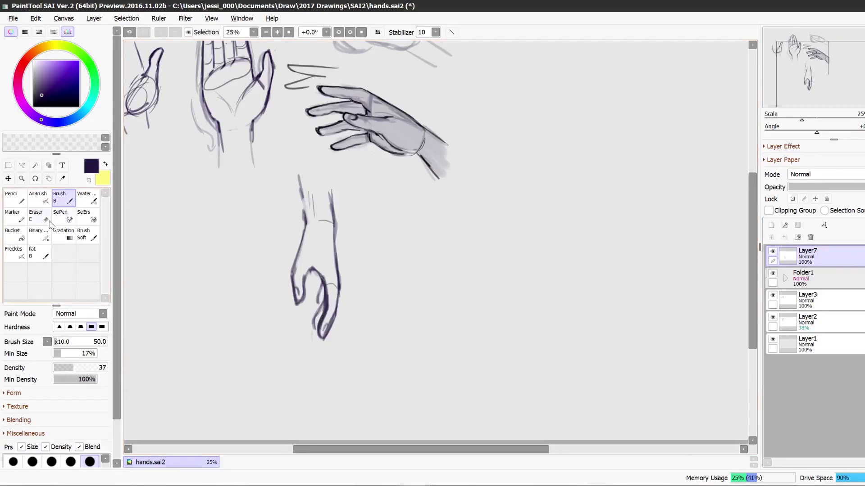
key("e")
mouse_move(320, 282)
left_mouse_down()
mouse_move(318, 342)
mouse_move(326, 333)
left_mouse_up()
key("b")
left_click_drag(324, 289, 322, 308)
left_click_drag(340, 292, 333, 325)
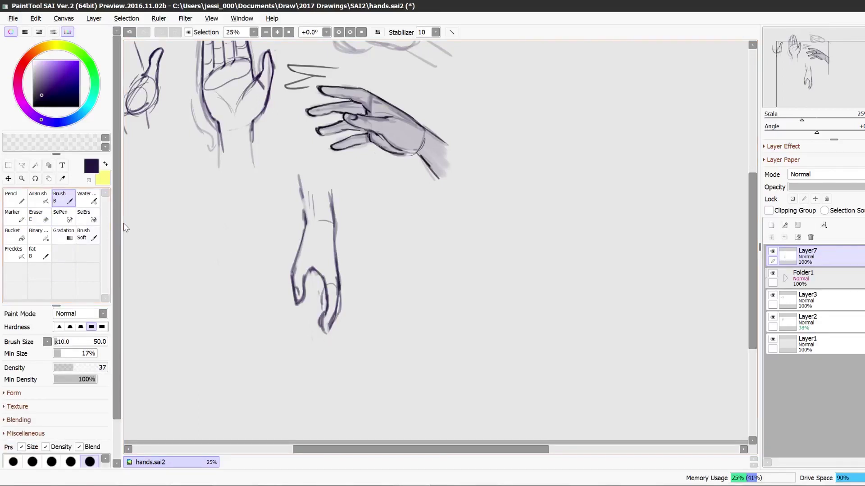
Sketch a simple side-view hand with a hooked thumb and finger curve, wrist and forearm beneath the open palm
left_click_drag(203, 280, 219, 310)
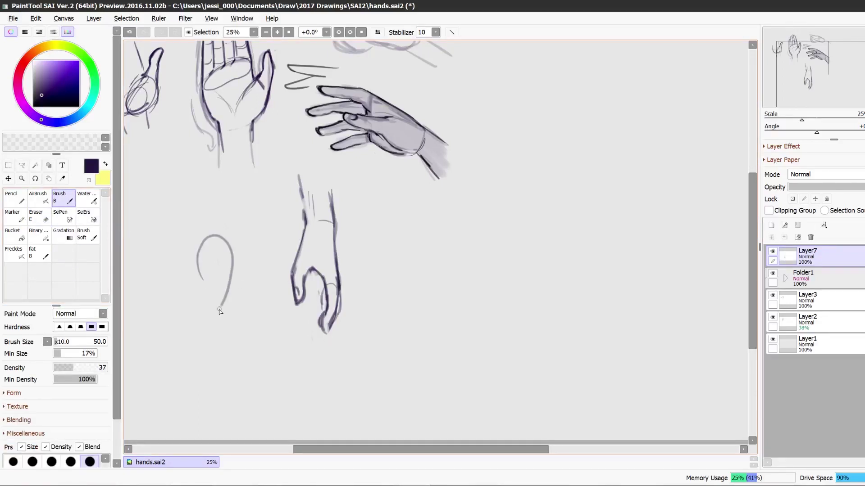
left_click_drag(233, 277, 232, 212)
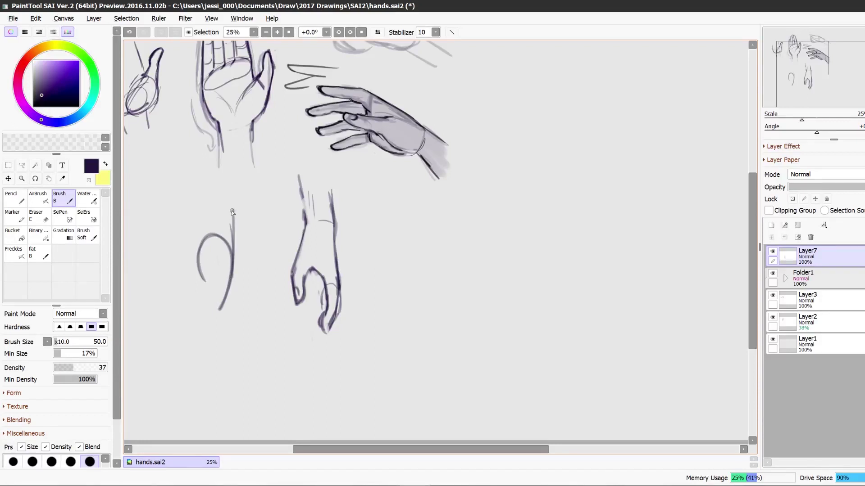
mouse_move(198, 256)
left_mouse_down()
mouse_move(224, 172)
mouse_move(204, 206)
mouse_move(202, 279)
left_mouse_up()
left_click_drag(223, 244, 217, 310)
mouse_move(225, 261)
left_mouse_down()
mouse_move(206, 258)
mouse_move(205, 266)
left_mouse_up()
left_click_drag(202, 188, 205, 268)
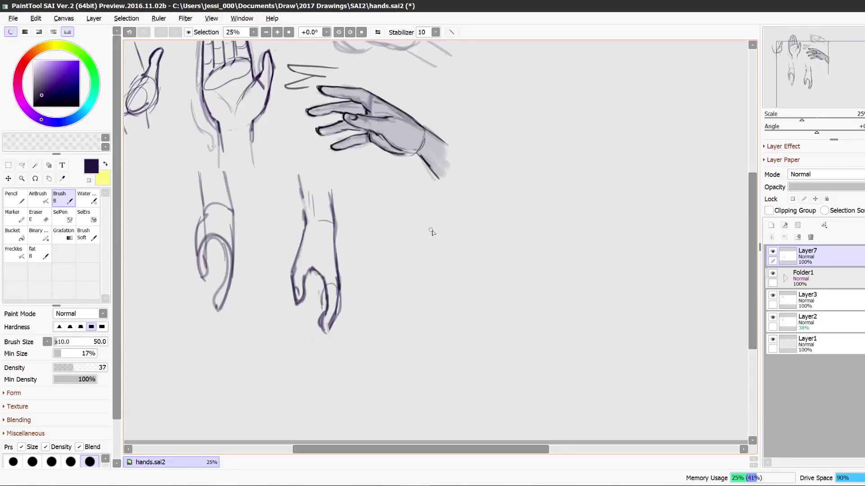
Sketch the thumb, thumb-to-finger gap and index finger of another hanging hand beside the middle one
mouse_move(432, 232)
left_mouse_down()
mouse_move(409, 221)
mouse_move(395, 247)
mouse_move(396, 280)
mouse_move(408, 286)
left_mouse_up()
mouse_move(406, 231)
left_mouse_down()
mouse_move(394, 262)
mouse_move(411, 262)
left_mouse_up()
left_click_drag(411, 262, 428, 283)
mouse_move(429, 286)
left_mouse_down()
mouse_move(421, 318)
mouse_move(428, 326)
left_mouse_up()
left_click_drag(428, 326, 438, 264)
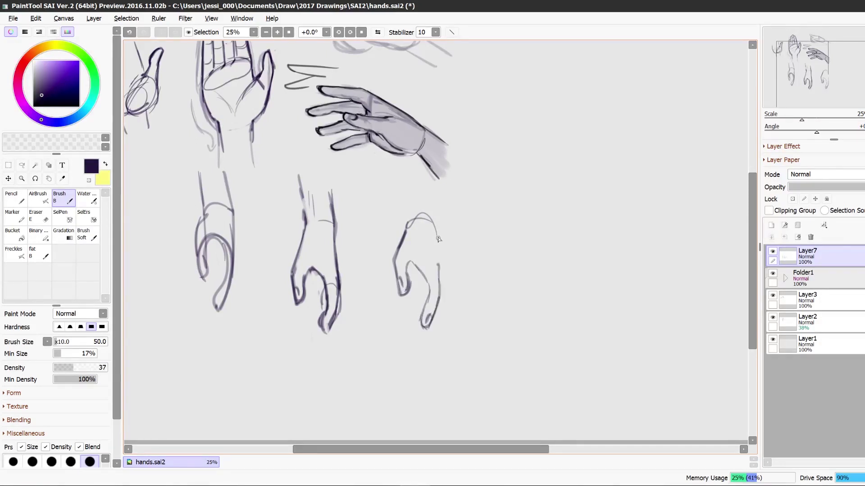
Add the outer edge, remaining fingers and wrist to the newest hanging hand, and darken both hands' thumb-to-finger curves
left_click_drag(436, 220, 441, 318)
left_click_drag(428, 277, 416, 322)
left_click_drag(410, 221, 441, 268)
left_click_drag(407, 227, 410, 232)
scroll(296, 283, "up", 1)
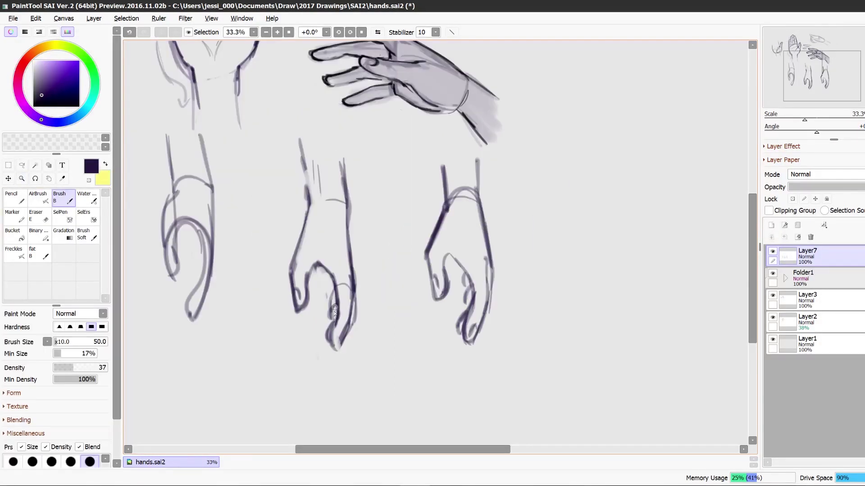
left_click_drag(445, 255, 470, 280)
left_click_drag(306, 285, 325, 267)
Shade the two hanging hands in light grey-purple on a new layer below the sketch, using brush size 120
right_click(428, 83)
left_click(771, 225)
left_click_drag(789, 258, 789, 283)
key("bracketright")
key("bracketright")
key("bracketright")
key("bracketright")
key("bracketright")
mouse_move(339, 340)
left_mouse_down()
mouse_move(313, 176)
mouse_move(303, 288)
left_mouse_up()
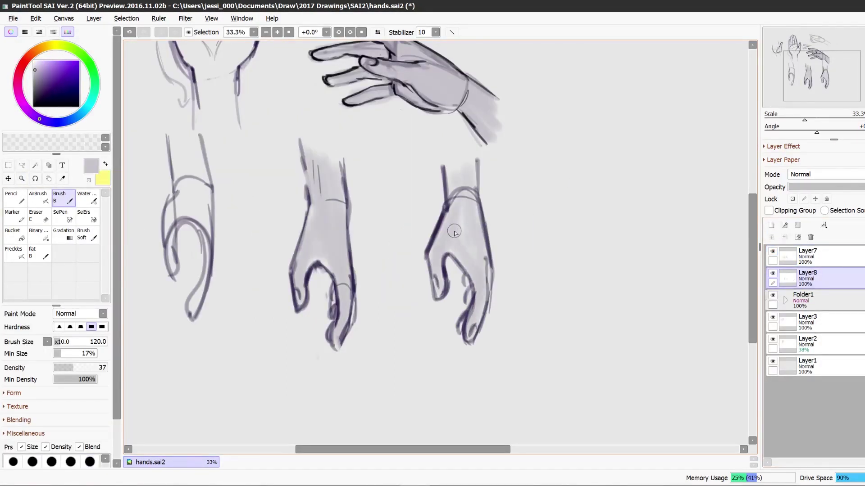
Lower the shading layer's opacity to 67% and the sketch layer's to 41%, and add a new layer for inking
scroll(457, 319, "down", 1)
scroll(386, 315, "up", 1)
left_click(857, 187)
left_click(811, 255)
left_click(831, 187)
left_click(771, 225)
Ink the middle hanging hand's thumb side and fingers in very dark blue at brush size 30
mouse_move(326, 156)
left_mouse_down()
mouse_move(331, 209)
mouse_move(314, 265)
mouse_move(320, 307)
left_mouse_up()
left_click(65, 122)
left_click(42, 103)
left_click(85, 368)
mouse_move(321, 307)
left_mouse_down()
mouse_move(336, 260)
mouse_move(357, 281)
mouse_move(359, 342)
left_mouse_up()
mouse_move(374, 272)
left_mouse_down()
mouse_move(364, 341)
mouse_move(355, 343)
left_mouse_up()
left_click_drag(359, 289, 355, 311)
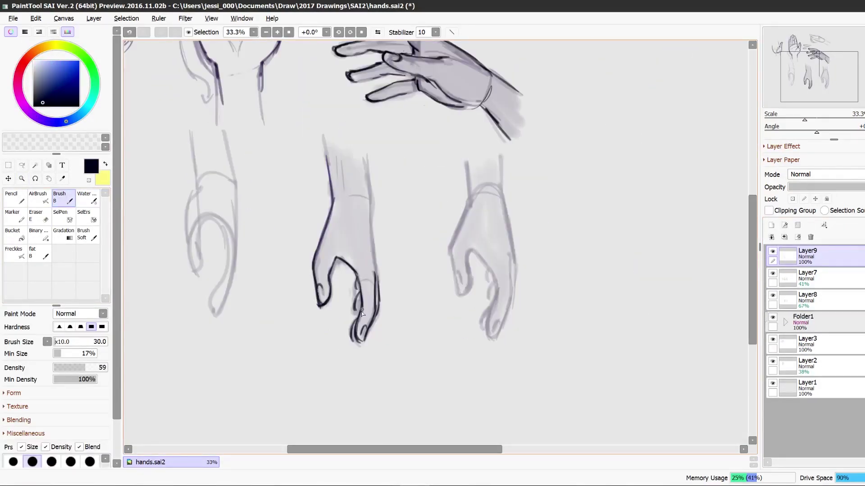
Ink the outer edge and forearm of the middle hand and reinforce the line along its thumb side
left_click_drag(366, 144, 376, 274)
key("e")
key("b")
left_click_drag(315, 264, 324, 148)
Ink the thumb, fingers, hand edges and forearm lines of the other shaded hanging hand
key("Right")
mouse_move(402, 198)
left_mouse_down()
mouse_move(423, 273)
mouse_move(426, 337)
left_mouse_up()
mouse_move(441, 256)
left_mouse_down()
mouse_move(430, 338)
mouse_move(434, 182)
left_mouse_up()
left_click_drag(423, 303, 417, 328)
left_click_drag(399, 171, 402, 199)
left_click_drag(421, 266, 426, 337)
key("e")
Zoom out to the whole set of studies and hide the shading layer Layer8
left_click(22, 179)
right_click(519, 402)
left_click(773, 283)
left_click(772, 295)
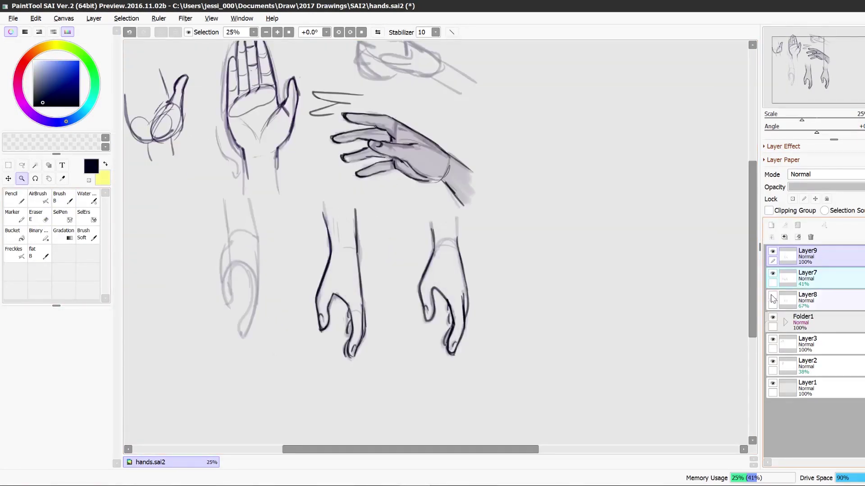
Show the shading layer Layer8 again and group Layer9, Layer7 and Layer8 into a folder
left_click(772, 296)
left_click(772, 305)
left_click(797, 226)
On a new layer at 48% opacity, sketch a rounded palm block with curled fingers along its upper edge for a fist study
left_click_drag(305, 450, 359, 449)
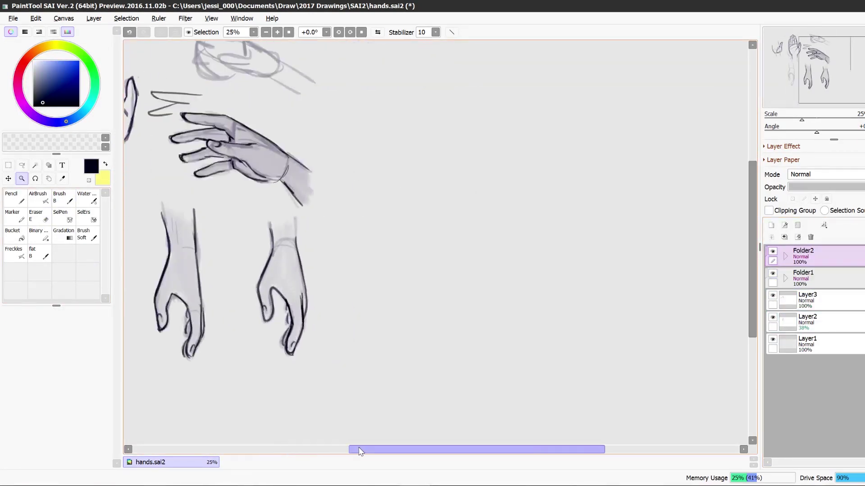
key("plus")
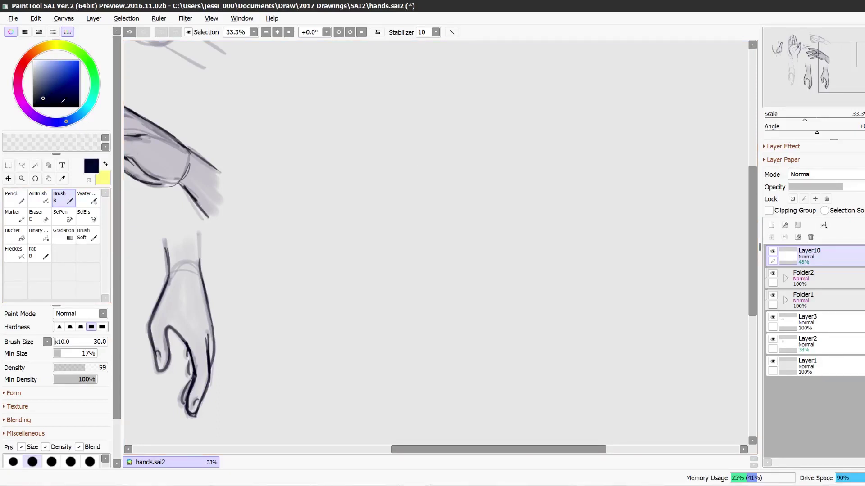
mouse_move(380, 167)
left_mouse_down()
mouse_move(438, 183)
mouse_move(416, 169)
mouse_move(426, 241)
mouse_move(399, 240)
left_mouse_up()
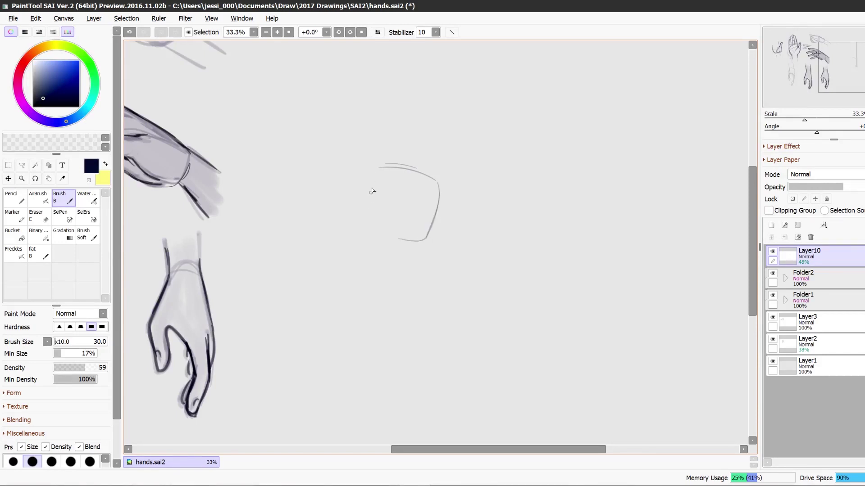
mouse_move(384, 150)
left_mouse_down()
mouse_move(386, 142)
mouse_move(373, 158)
mouse_move(387, 143)
mouse_move(397, 170)
mouse_move(405, 149)
mouse_move(421, 175)
mouse_move(428, 164)
mouse_move(437, 172)
left_mouse_up()
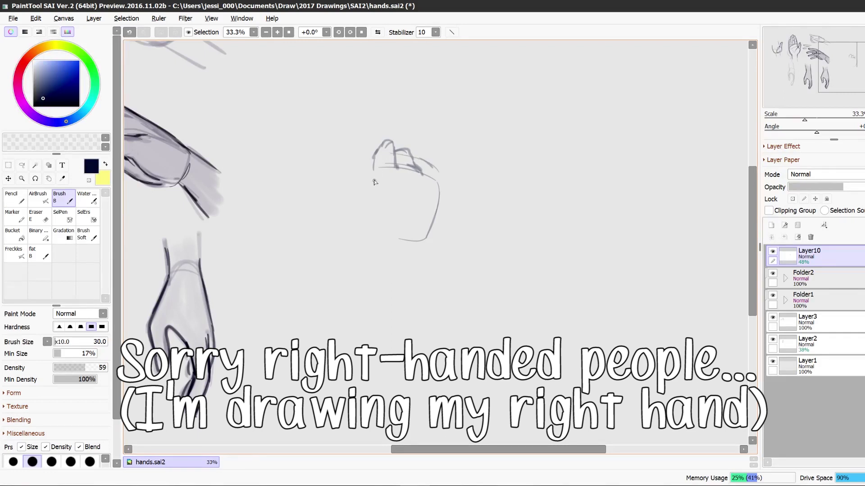
left_click_drag(377, 155, 372, 172)
Sketch the fist's thumb and palm sides, clean the inner thumb line with the eraser and define the outer knuckle
mouse_move(440, 213)
left_mouse_down()
mouse_move(433, 250)
mouse_move(378, 241)
mouse_move(391, 261)
mouse_move(373, 217)
mouse_move(378, 243)
mouse_move(371, 181)
mouse_move(369, 199)
mouse_move(369, 178)
mouse_move(360, 177)
mouse_move(370, 172)
mouse_move(361, 176)
mouse_move(359, 162)
mouse_move(364, 224)
left_mouse_up()
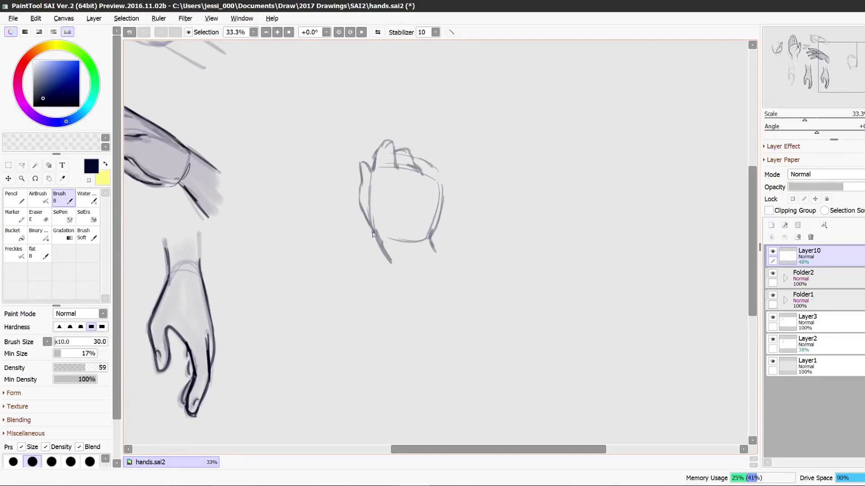
left_click_drag(369, 190, 370, 213)
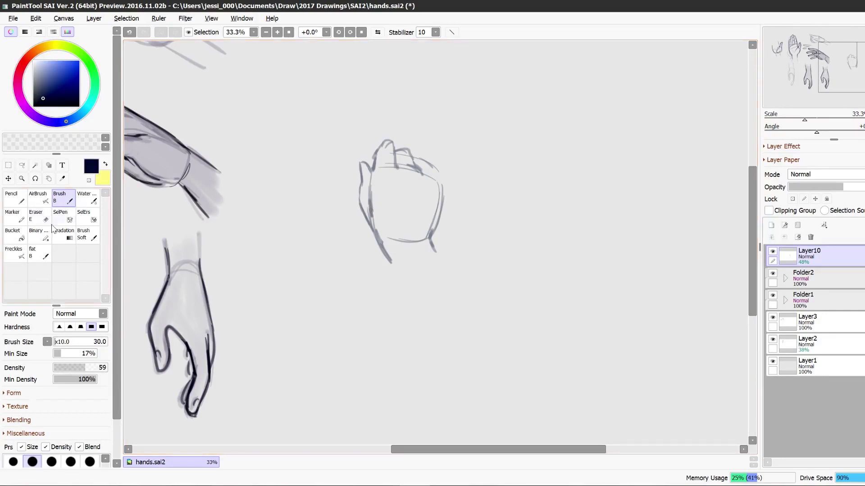
key("e")
mouse_move(366, 206)
left_mouse_down()
mouse_move(379, 231)
mouse_move(374, 218)
left_mouse_up()
left_click(68, 205)
left_click_drag(429, 165, 447, 203)
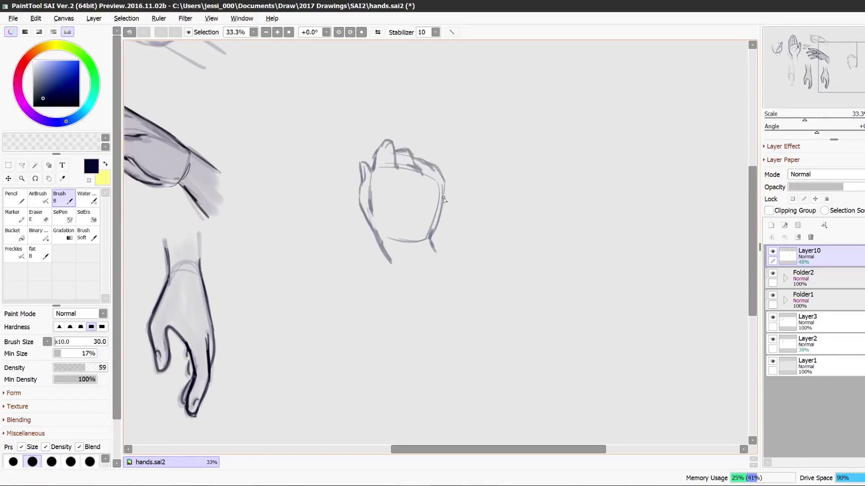
Draw two diagonal forearm lines below the fist and tidy the thumb-side contour with the eraser
left_click_drag(426, 241, 451, 270)
left_click_drag(383, 245, 407, 283)
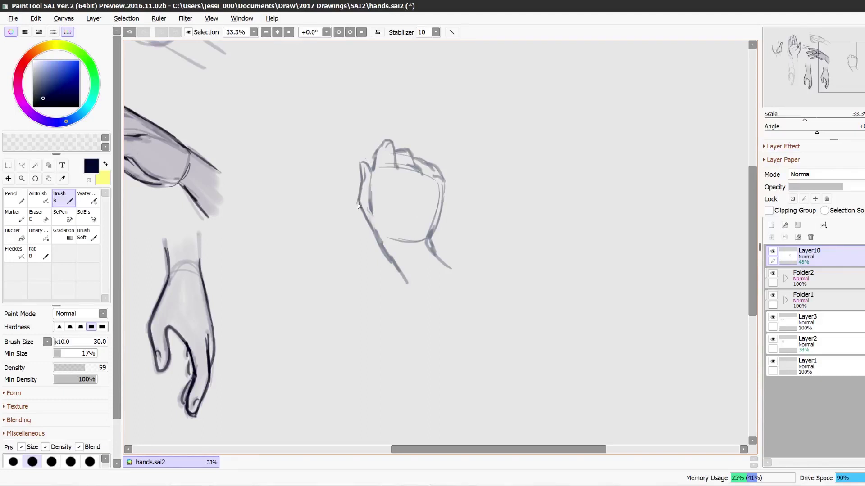
left_click_drag(358, 206, 379, 236)
key("e")
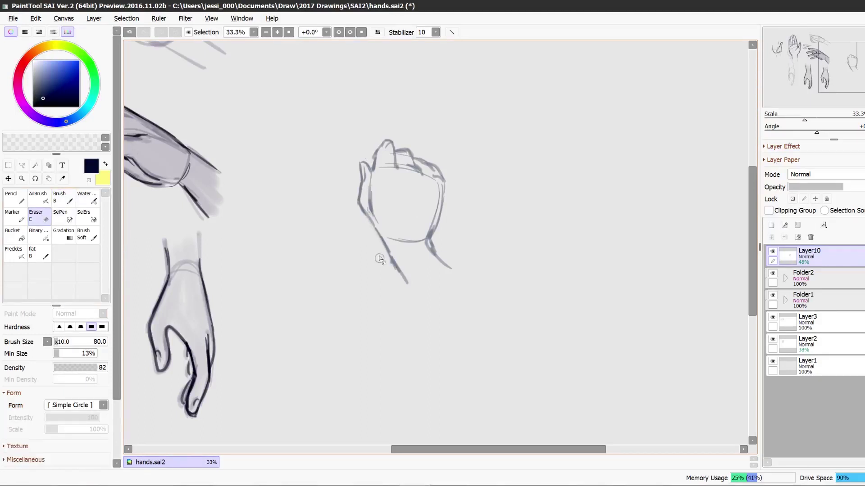
left_click(377, 32)
left_click(378, 32)
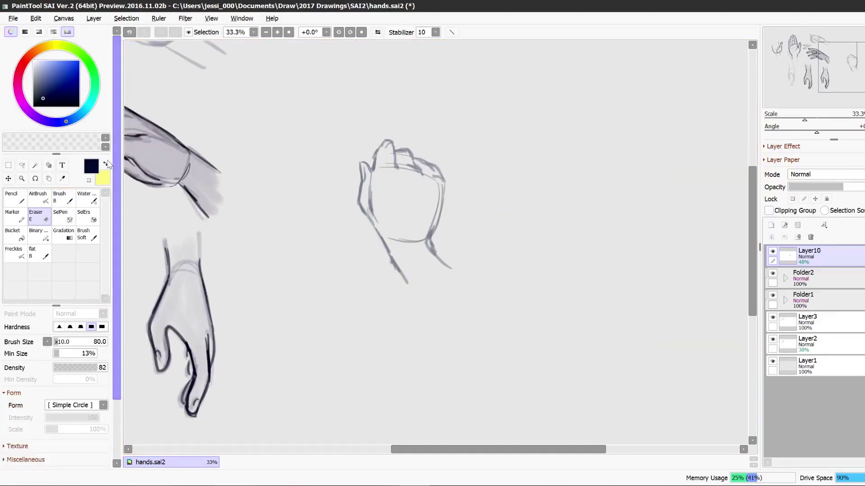
Refine the fist sketch's thumb tip, outer palm edge, forearm lines and first finger with the brush at size 30
key("b")
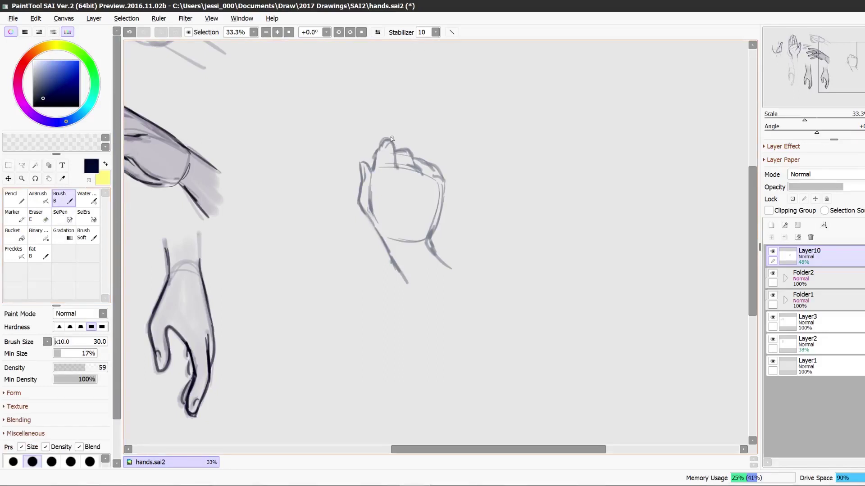
left_click_drag(357, 161, 366, 170)
mouse_move(443, 179)
left_mouse_down()
mouse_move(429, 245)
mouse_move(451, 268)
left_mouse_up()
left_click_drag(394, 268, 407, 283)
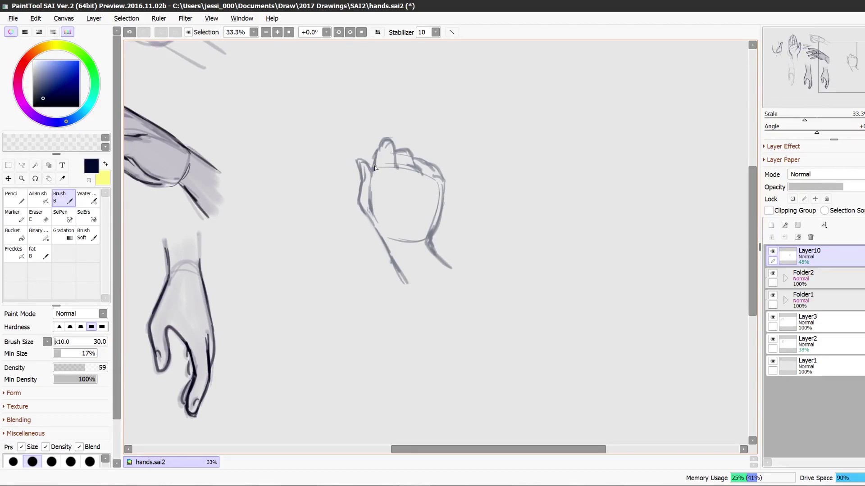
mouse_move(371, 202)
left_mouse_down()
mouse_move(380, 140)
mouse_move(380, 173)
left_mouse_up()
Erase the fist's inner construction and forearm lines, then redraw the forearm at a flatter angle
key("e")
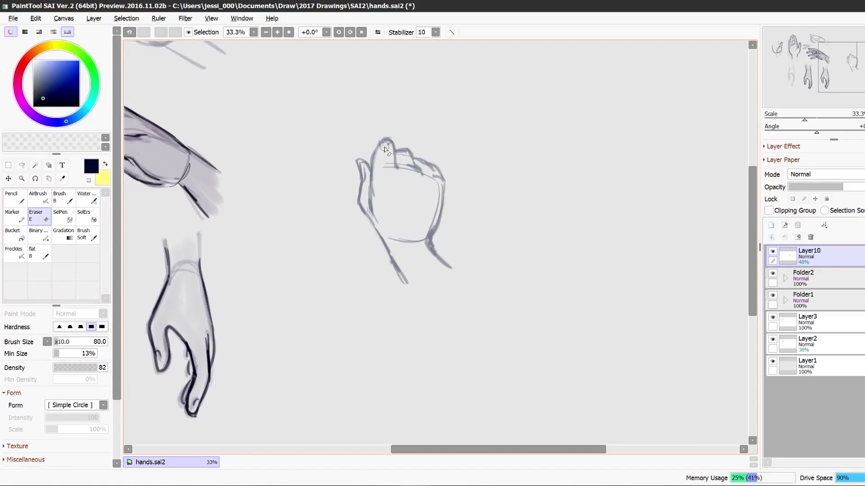
left_click(70, 201)
left_click(45, 219)
mouse_move(440, 188)
left_mouse_down()
mouse_move(419, 240)
mouse_move(442, 233)
mouse_move(438, 248)
mouse_move(433, 224)
mouse_move(419, 242)
mouse_move(459, 276)
mouse_move(377, 246)
mouse_move(391, 264)
left_mouse_up()
left_click(68, 201)
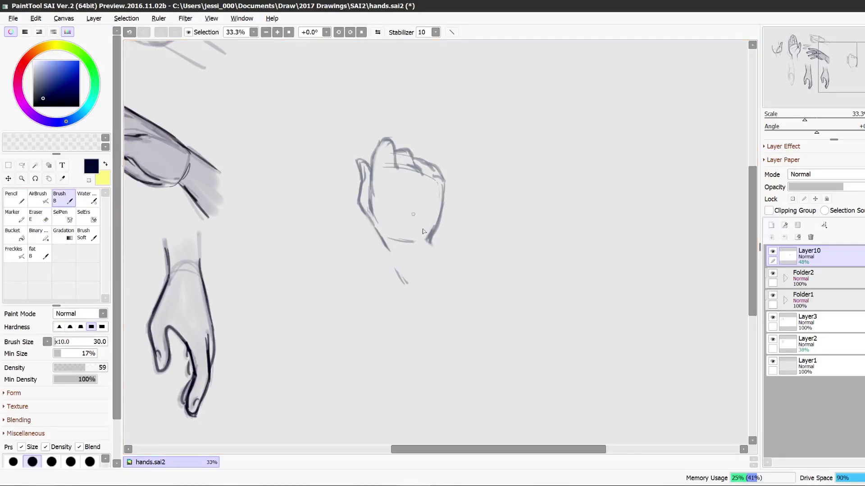
left_click_drag(428, 238, 453, 260)
left_click_drag(384, 248, 421, 280)
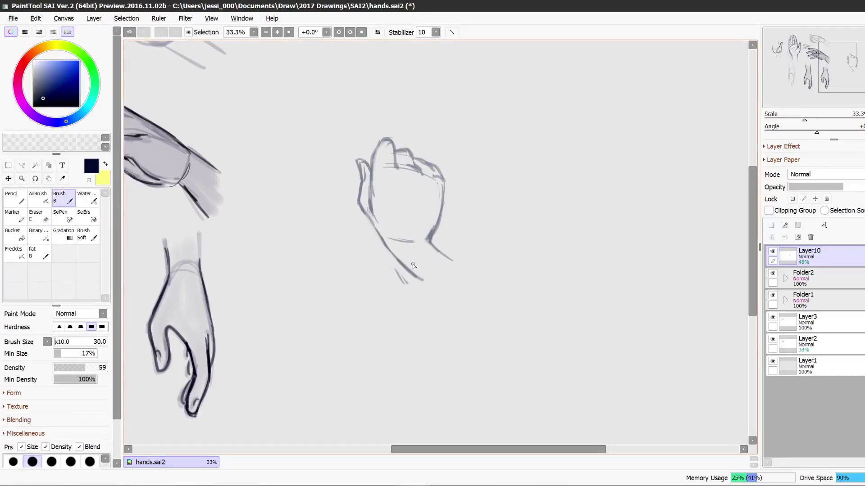
Add a steeper thumb-side forearm line and rework the sketched finger tops of the fist
left_click(378, 32)
left_click(377, 32)
left_click_drag(386, 246, 417, 290)
mouse_move(360, 161)
left_mouse_down()
mouse_move(417, 172)
mouse_move(411, 167)
left_mouse_up()
key("ctrl+z")
left_click_drag(378, 143, 399, 151)
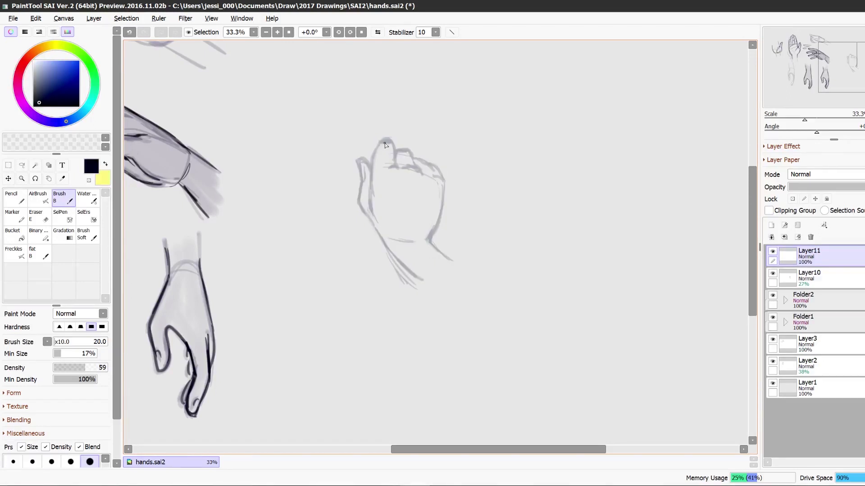
Ink the fist's thumb and first finger in very dark blue at brush size 20 on Layer11, undoing misplaced strokes
mouse_move(391, 142)
left_mouse_down()
mouse_move(372, 155)
mouse_move(371, 171)
left_mouse_up()
mouse_move(372, 171)
left_mouse_down()
mouse_move(372, 209)
mouse_move(360, 212)
left_mouse_up()
key("ctrl+z")
mouse_move(371, 205)
left_mouse_down()
mouse_move(377, 231)
mouse_move(363, 208)
mouse_move(369, 198)
mouse_move(373, 222)
left_mouse_up()
key("ctrl+z")
mouse_move(358, 163)
left_mouse_down()
mouse_move(362, 178)
mouse_move(369, 164)
mouse_move(364, 212)
left_mouse_up()
left_click_drag(391, 142, 395, 162)
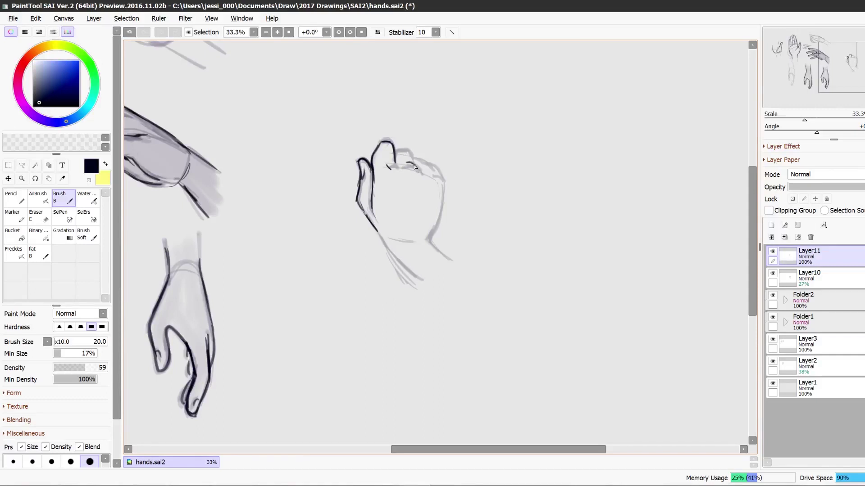
Ink the remaining curled fingers, the outer palm edge and the forearm lines, and thicken the thumb's outer line
left_click_drag(395, 152, 433, 170)
left_click_drag(417, 159, 444, 181)
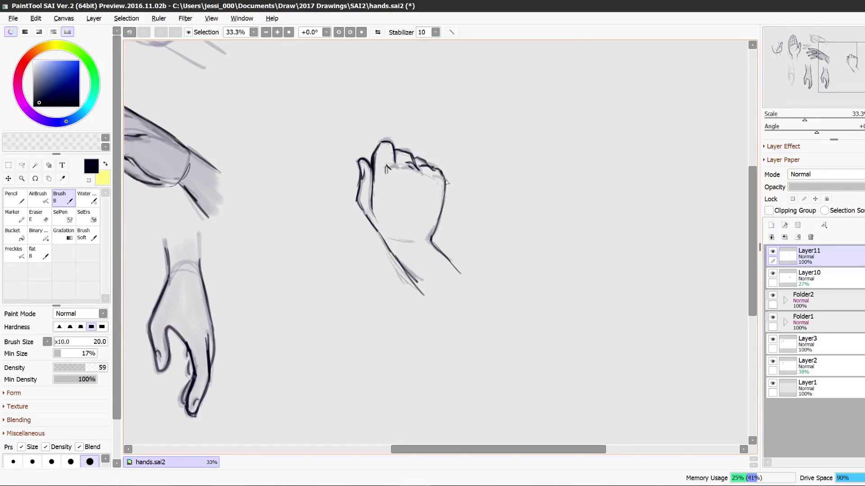
left_click_drag(439, 171, 444, 185)
key("ctrl+z")
left_click_drag(360, 180, 370, 220)
Shade the fist and forearm in grey-violet picked from the neighbouring hand at brush size 120, on a new layer beneath Layer11
left_click(771, 225)
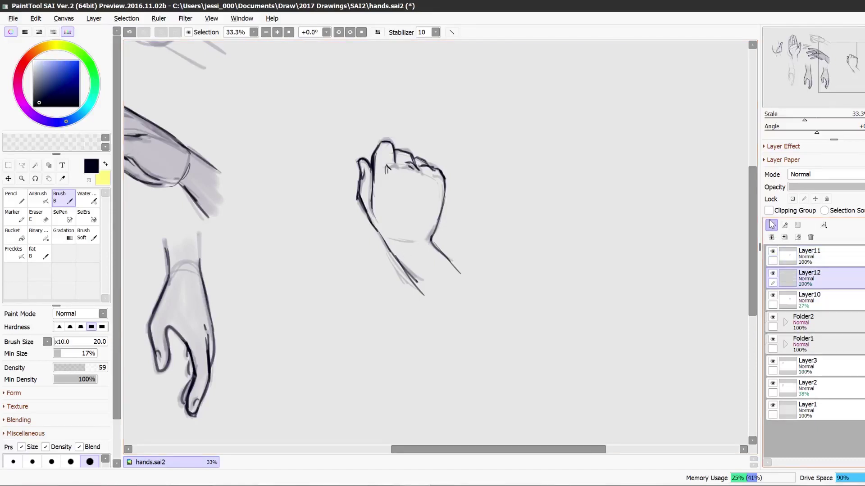
left_click(44, 77)
right_click(171, 159)
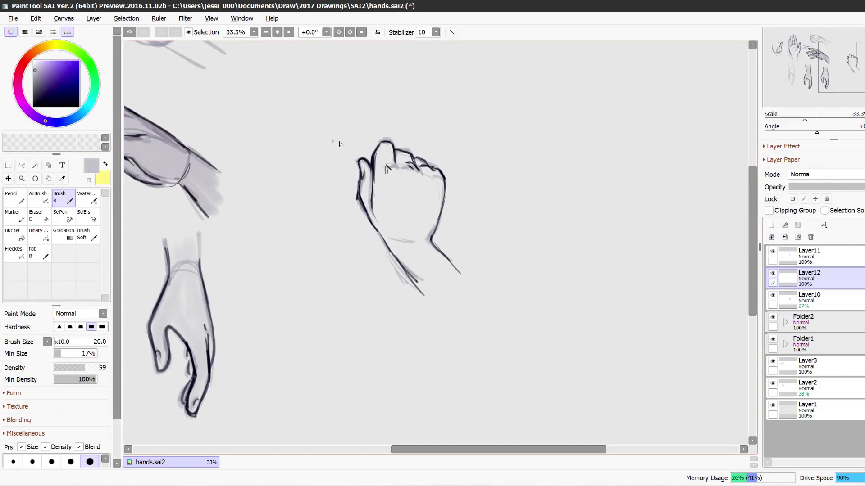
key("bracketright")
key("bracketright")
key("bracketright")
key("bracketright")
key("bracketright")
key("bracketright")
key("bracketright")
key("bracketright")
key("bracketright")
key("bracketright")
mouse_move(394, 232)
left_mouse_down()
mouse_move(428, 284)
mouse_move(401, 252)
mouse_move(454, 288)
mouse_move(442, 266)
left_mouse_up()
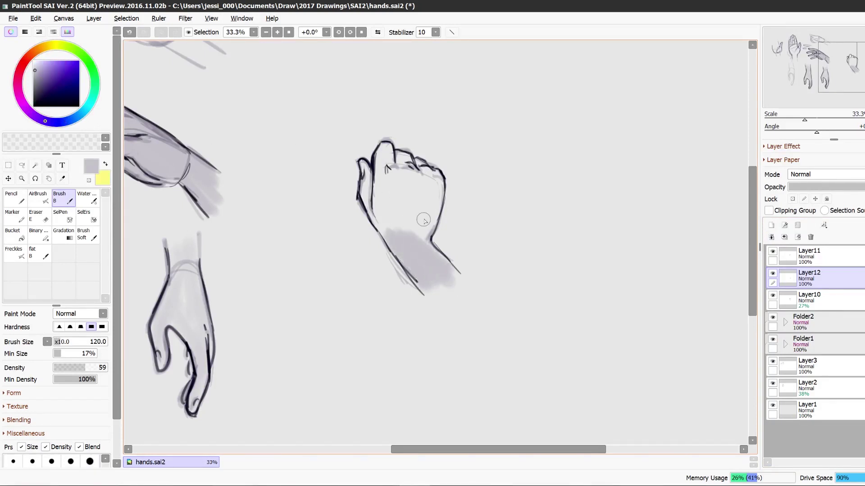
mouse_move(424, 219)
left_mouse_down()
mouse_move(430, 198)
mouse_move(397, 225)
mouse_move(383, 181)
mouse_move(362, 171)
mouse_move(382, 157)
left_mouse_up()
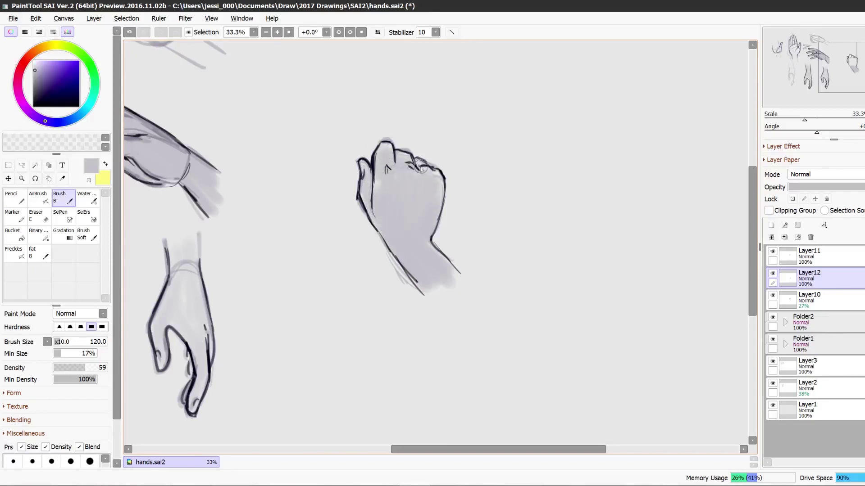
Move the shading layer Layer12 below Layer10 and group the fist's three layers into a folder
mouse_move(793, 282)
left_mouse_down()
mouse_move(789, 306)
mouse_move(789, 294)
left_mouse_up()
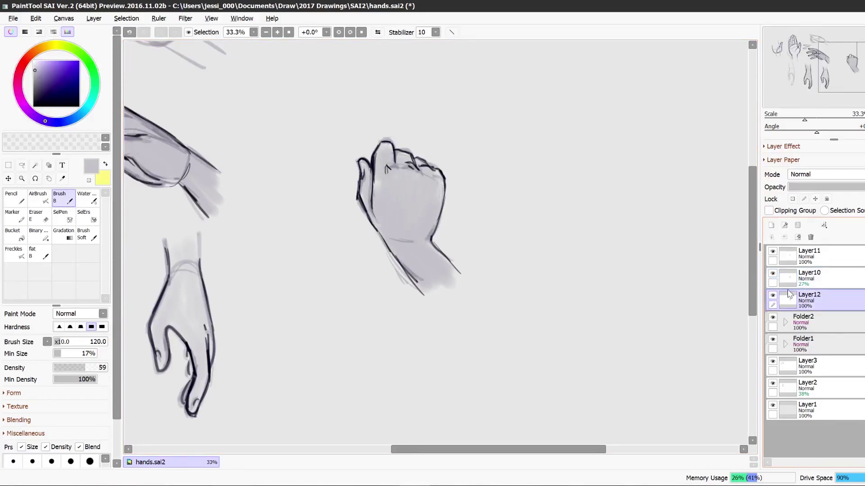
left_click(788, 280)
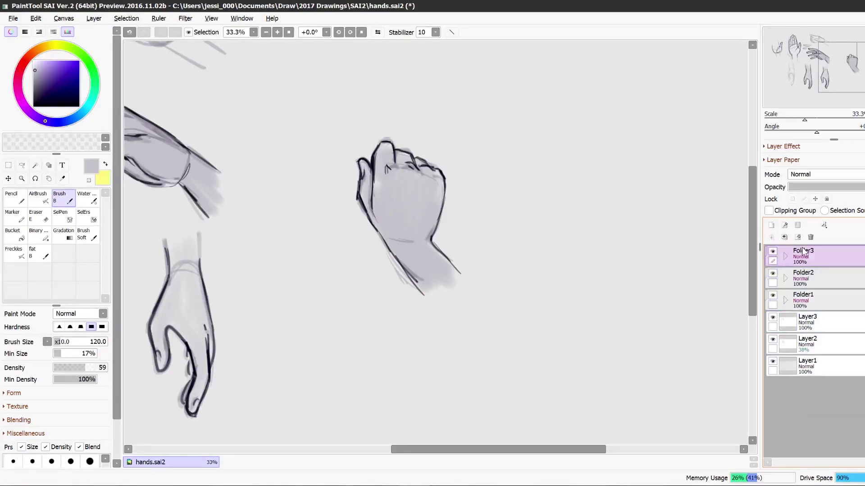
Move the whole fist folder up beside the forearm of the reaching hand and apply the transform
left_click(8, 165)
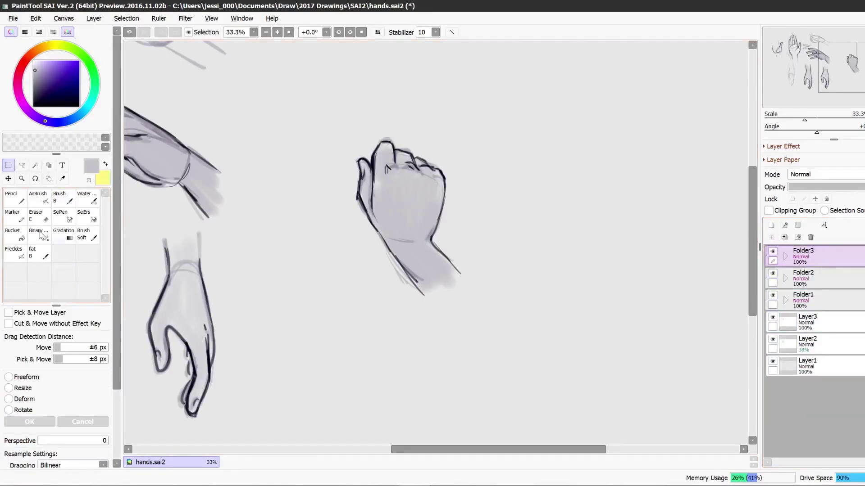
key("ctrl+t")
left_click_drag(304, 231, 194, 174)
left_click(31, 421)
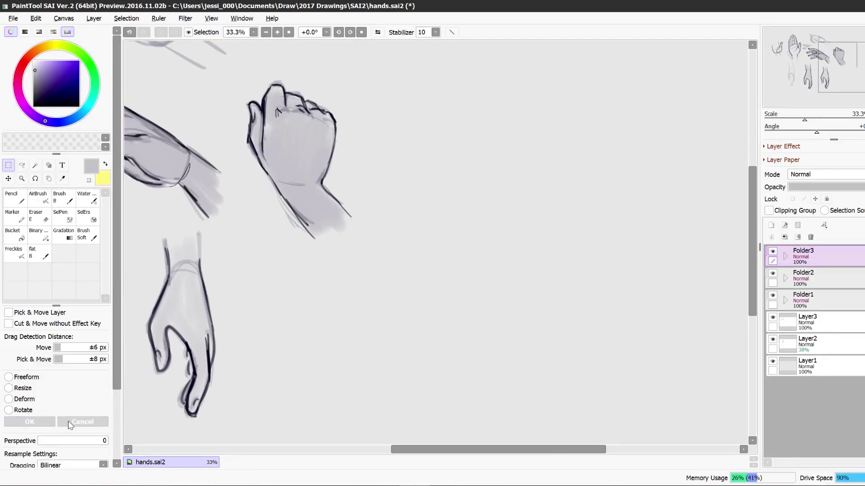
Create a new layer above Folder3 and set the brush to a very dark greenish blue at size 35
double_click(24, 176)
left_click(320, 193)
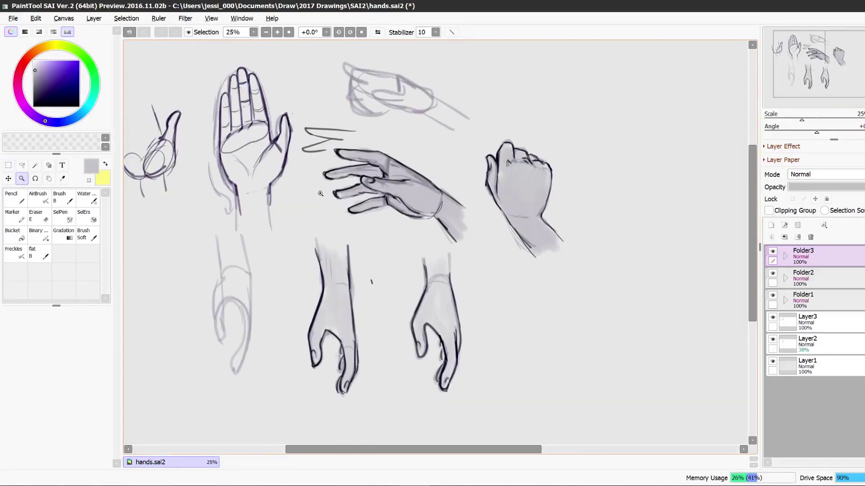
left_click_drag(377, 450, 446, 457)
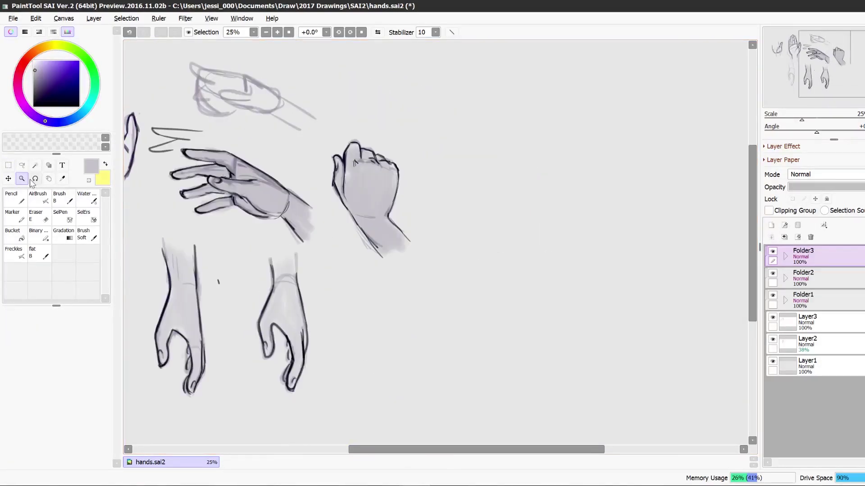
left_click(474, 373)
left_click(771, 225)
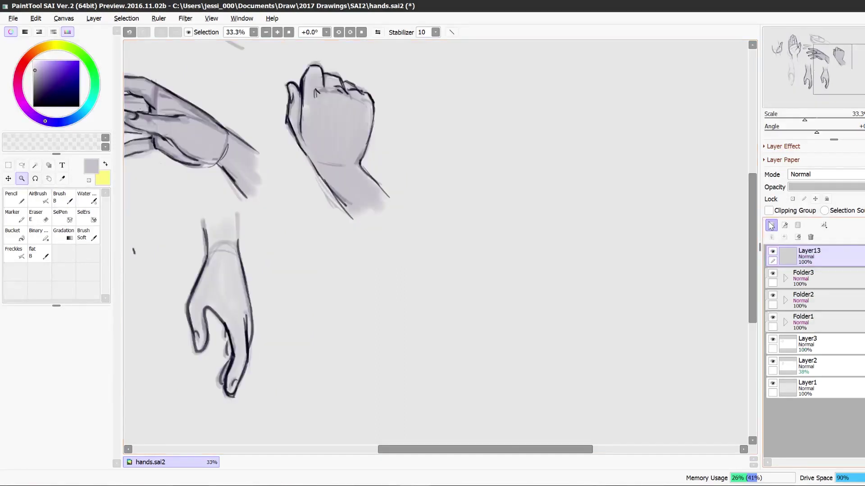
key("b")
left_click_drag(45, 90, 40, 99)
left_click(79, 118)
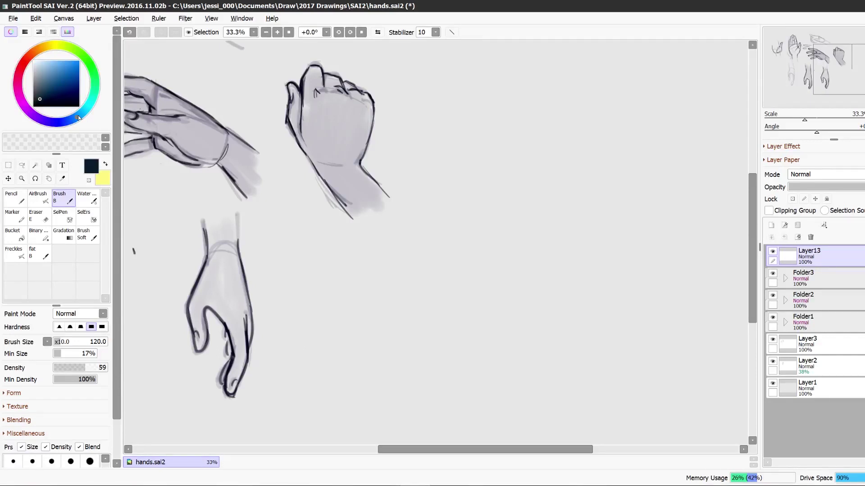
key("[")
key("[")
key("[")
key("[")
key("[")
key("[")
key("[")
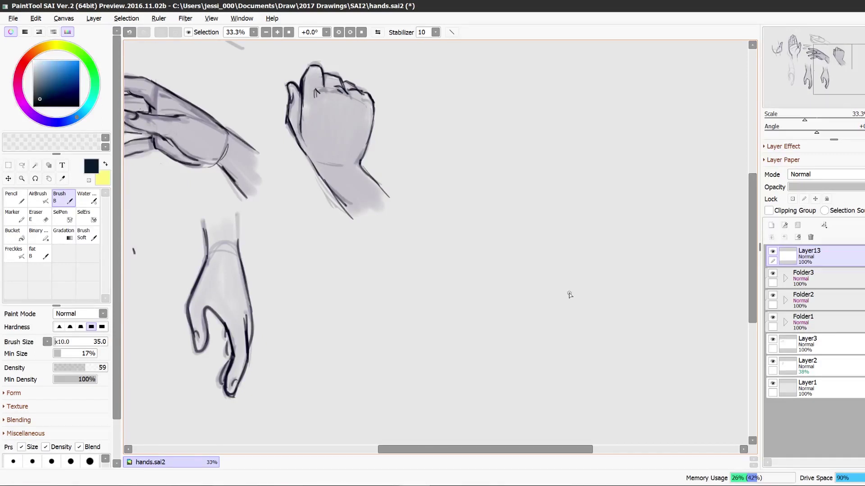
Sketch a new study below the fist: a wide upward-curving palm line, a small loop at one end and a rounded thumb shape beneath
left_click_drag(545, 254, 533, 270)
mouse_move(556, 243)
left_mouse_down()
mouse_move(539, 260)
mouse_move(554, 243)
mouse_move(432, 242)
left_mouse_up()
left_click_drag(543, 270, 445, 235)
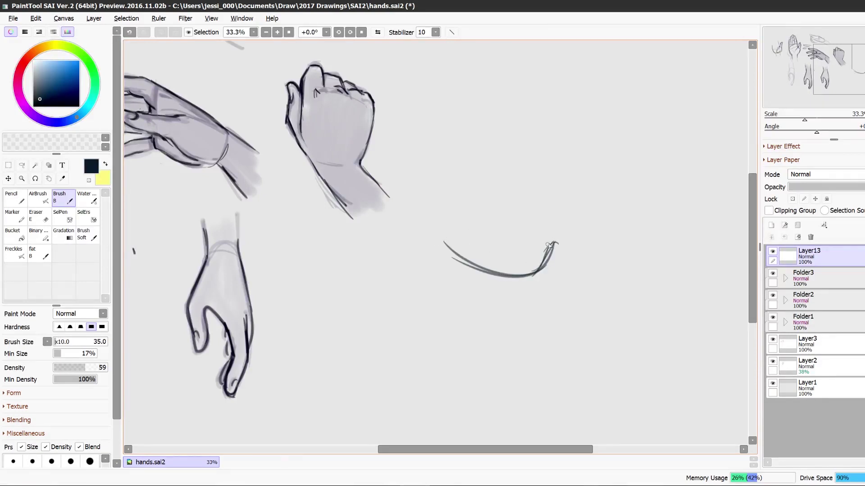
mouse_move(553, 244)
left_mouse_down()
mouse_move(417, 236)
mouse_move(472, 273)
left_mouse_up()
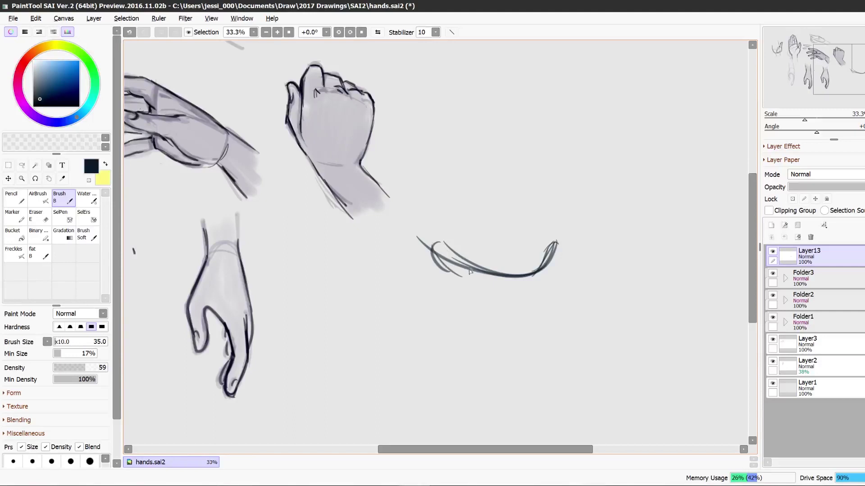
mouse_move(435, 250)
left_mouse_down()
mouse_move(478, 278)
mouse_move(465, 322)
mouse_move(471, 284)
mouse_move(485, 288)
mouse_move(463, 321)
mouse_move(456, 312)
mouse_move(495, 325)
mouse_move(470, 333)
left_mouse_up()
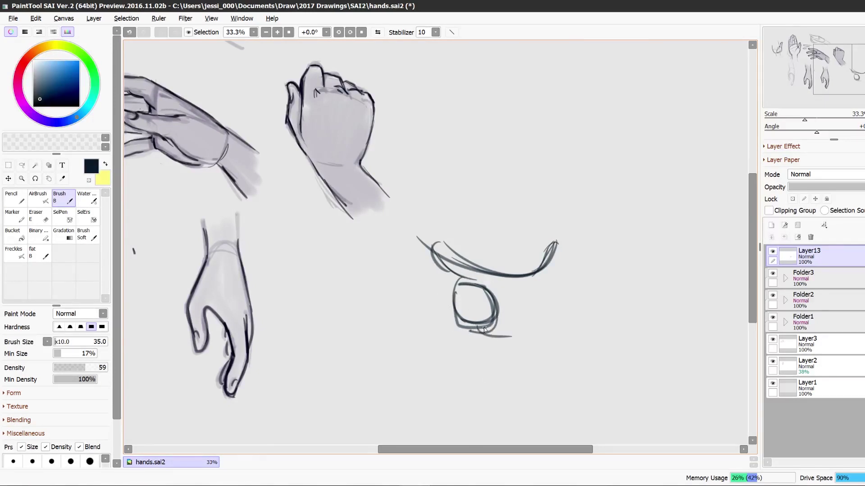
Extend the line under the rounded thumb shape, add a narrow fingertip at the curve's raised end and reinforce the opposite loop
left_click_drag(477, 332, 521, 334)
left_click_drag(546, 244, 561, 238)
mouse_move(537, 269)
left_mouse_down()
mouse_move(562, 247)
mouse_move(556, 288)
left_mouse_up()
left_click_drag(434, 244, 466, 277)
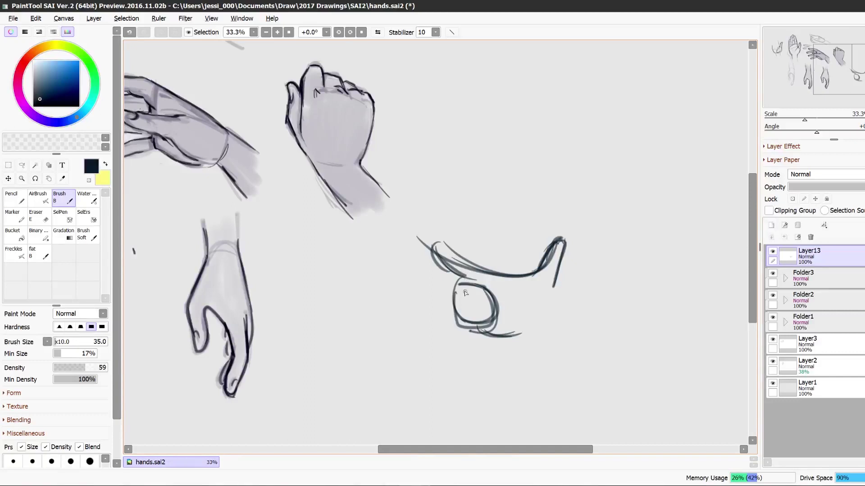
Close the palm outline between the raised digit and the rounded thumb shape, and shift the raised end inward to narrow the hand
mouse_move(543, 261)
left_mouse_down()
mouse_move(531, 282)
mouse_move(431, 251)
left_mouse_up()
mouse_move(553, 287)
left_mouse_down()
mouse_move(559, 318)
mouse_move(529, 337)
mouse_move(484, 332)
left_mouse_up()
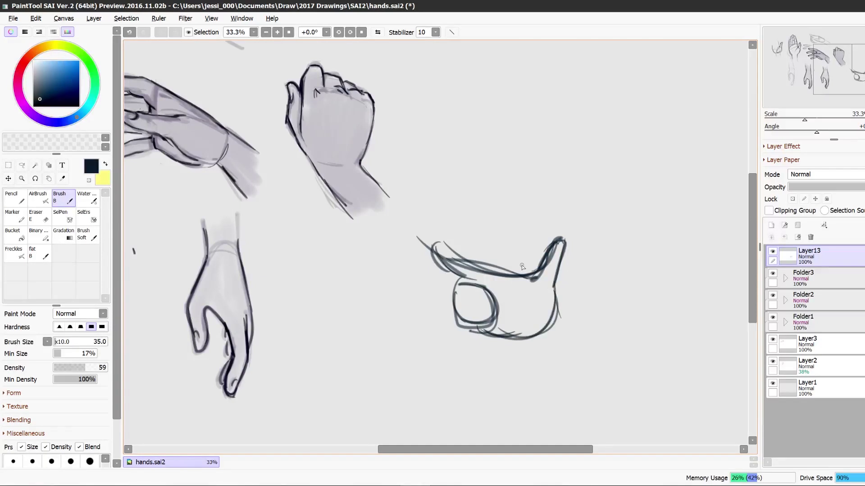
left_click(62, 218)
mouse_move(560, 251)
left_mouse_down()
mouse_move(550, 230)
mouse_move(544, 356)
left_mouse_up()
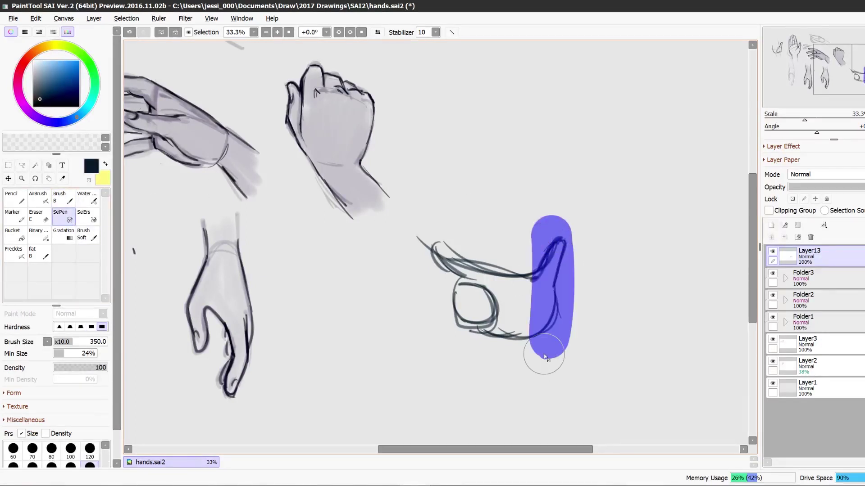
left_click_drag(536, 235, 540, 359)
left_click(9, 177)
Lower the opacity of Layer13 to 58% and return to the brush at size 30
left_click_drag(854, 188, 844, 189)
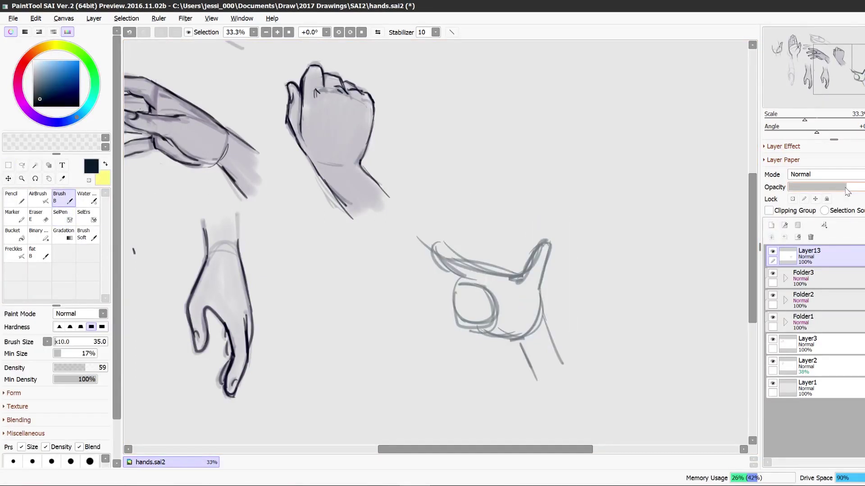
left_click(771, 226)
left_click(63, 197)
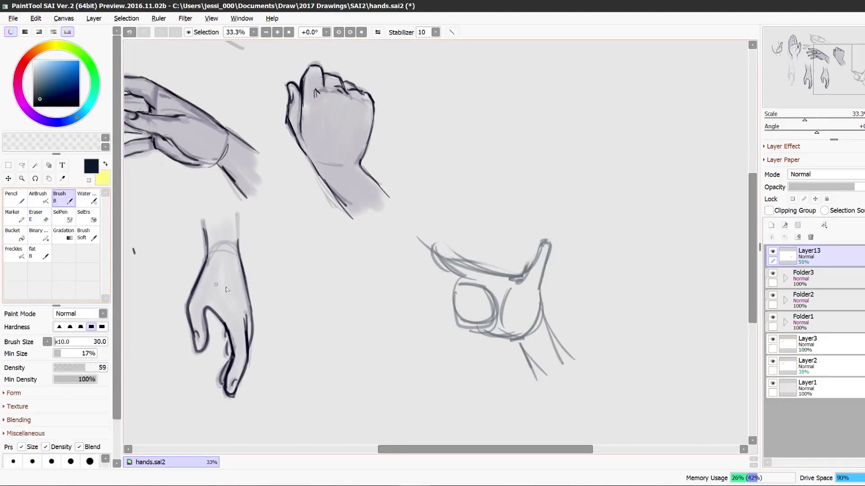
Sketch another hand in the empty area beyond the fist, with an upright thumb, a curved palm top, drooping curled fingers and the palm's side
left_click_drag(496, 449, 539, 449)
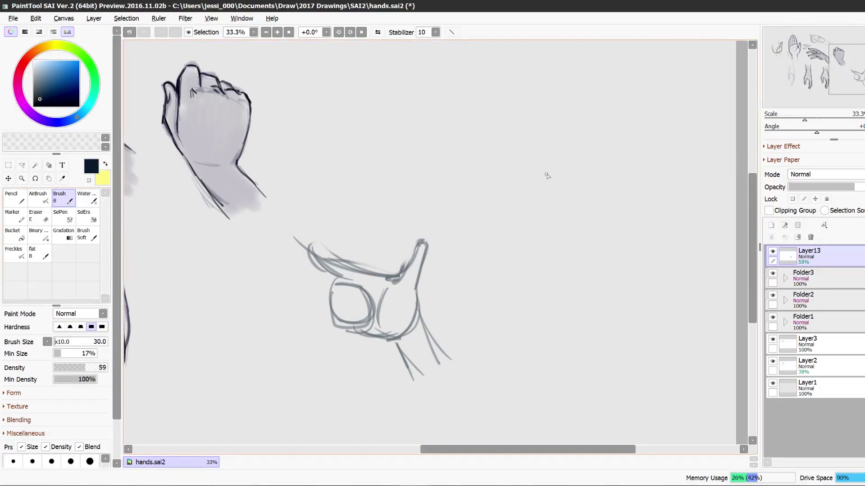
mouse_move(552, 188)
left_mouse_down()
mouse_move(543, 143)
mouse_move(530, 164)
left_mouse_up()
mouse_move(534, 137)
left_mouse_down()
mouse_move(529, 191)
mouse_move(525, 184)
left_mouse_up()
left_click_drag(533, 134, 534, 186)
left_click_drag(534, 186, 477, 193)
mouse_move(483, 185)
left_mouse_down()
mouse_move(461, 210)
mouse_move(469, 225)
mouse_move(461, 221)
mouse_move(468, 207)
mouse_move(493, 218)
mouse_move(479, 263)
mouse_move(503, 264)
mouse_move(496, 260)
mouse_move(550, 237)
left_mouse_up()
left_click_drag(531, 273, 553, 239)
left_click_drag(564, 198, 556, 262)
left_click_drag(495, 198, 502, 239)
left_click_drag(506, 198, 535, 221)
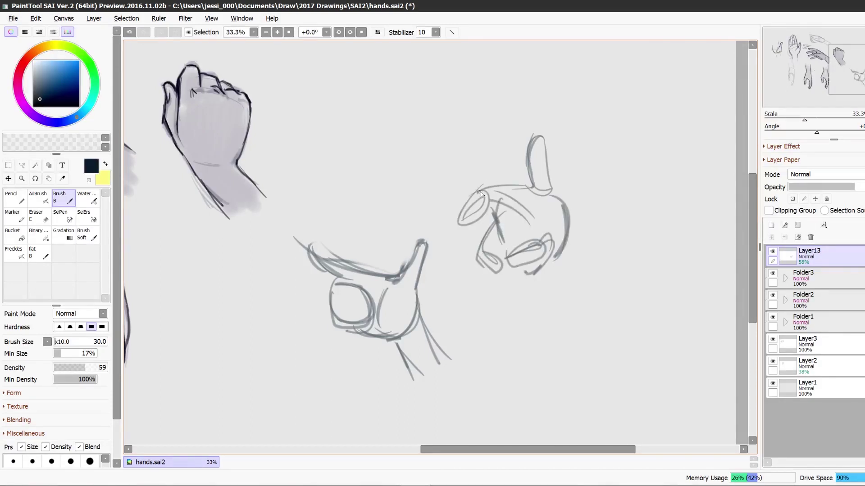
Reinforce the new hand's index finger, thumb and palm edge, and add two diagonal wrist lines
left_click_drag(477, 189, 533, 220)
left_click_drag(539, 138, 559, 265)
left_click_drag(564, 212, 608, 247)
left_click_drag(560, 252, 591, 286)
Thicken the curled lower fingers of the new hand and check the drawing in a mirrored view
left_click(377, 33)
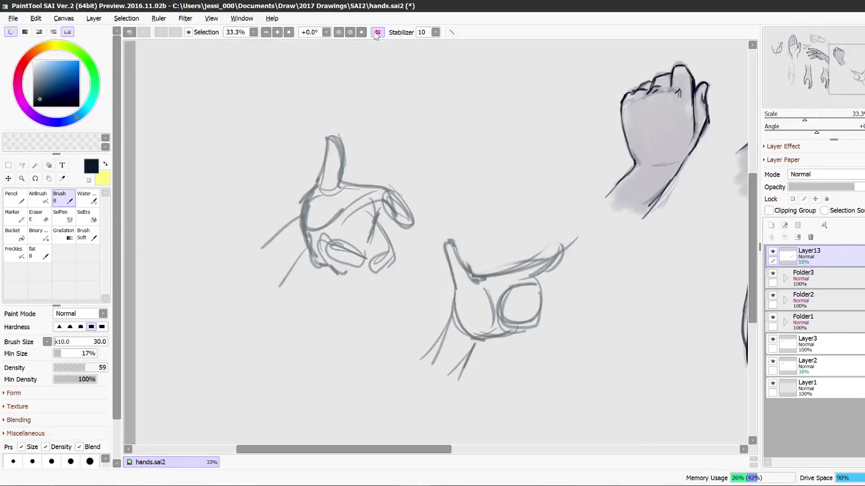
left_click(376, 33)
mouse_move(495, 219)
left_mouse_down()
mouse_move(476, 259)
mouse_move(502, 259)
left_mouse_up()
left_click_drag(506, 258, 543, 245)
left_click_drag(541, 235, 543, 270)
left_click(376, 34)
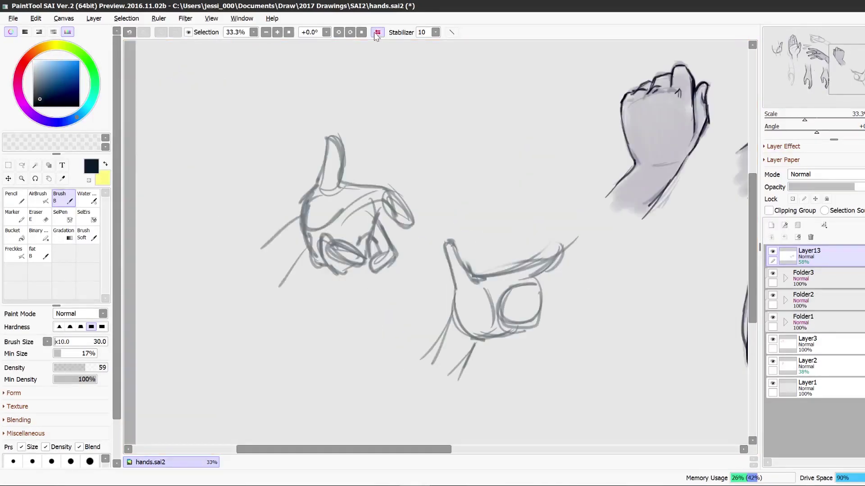
left_click(377, 32)
left_click(377, 33)
left_click(377, 32)
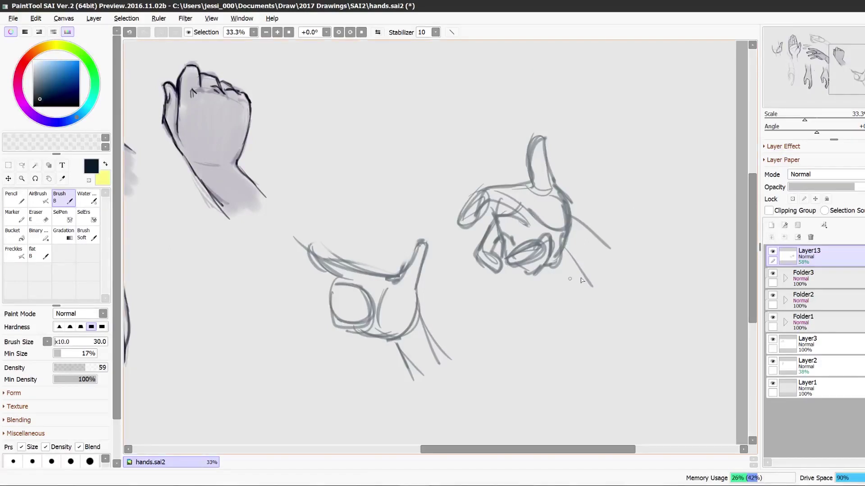
Zoom in on the open palm study at 75%, choose a bright pink brush colour and create a new layer above Layer13
left_click_drag(464, 449, 432, 451)
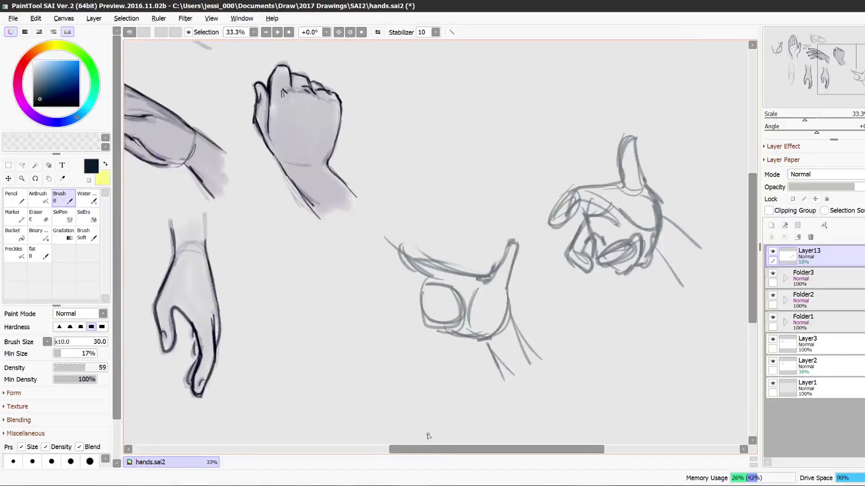
left_click_drag(753, 210, 751, 180)
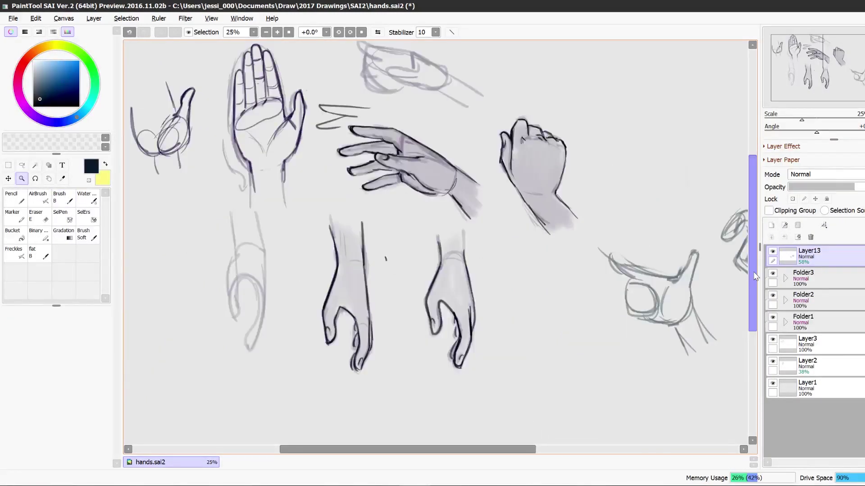
left_click_drag(754, 264, 755, 251)
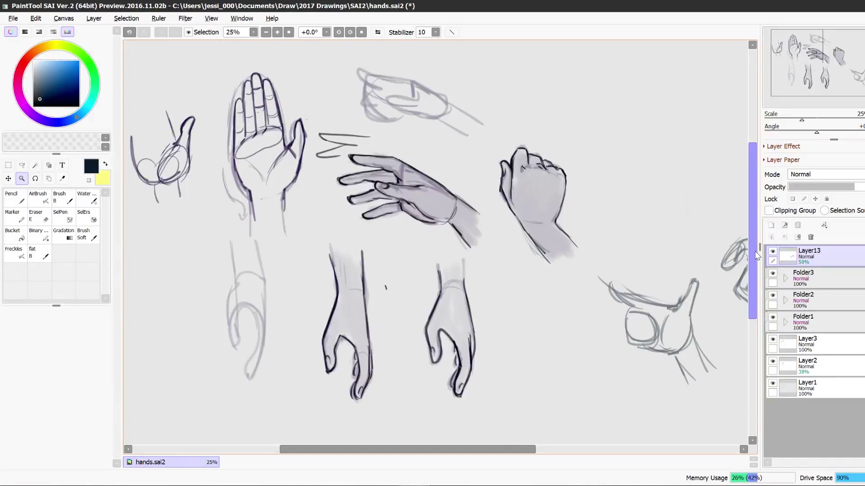
left_click_drag(330, 450, 314, 449)
left_click(291, 86)
left_click(290, 85)
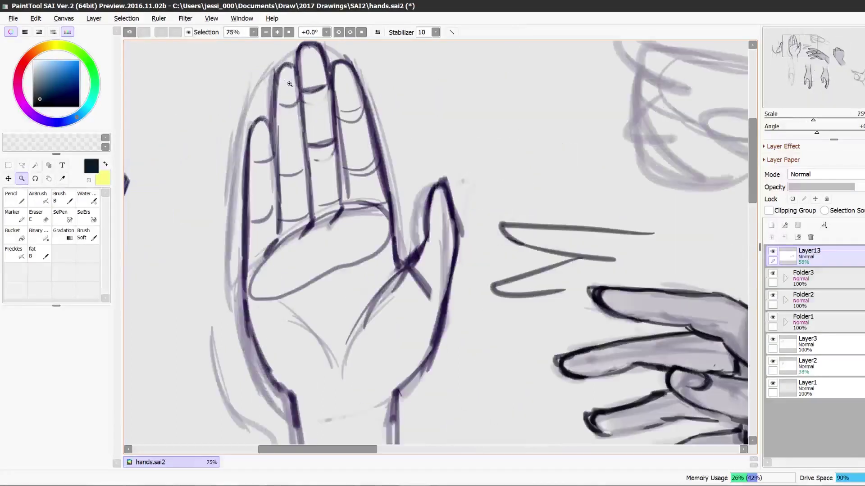
left_click(21, 70)
left_click_drag(15, 79, 15, 82)
left_click(66, 64)
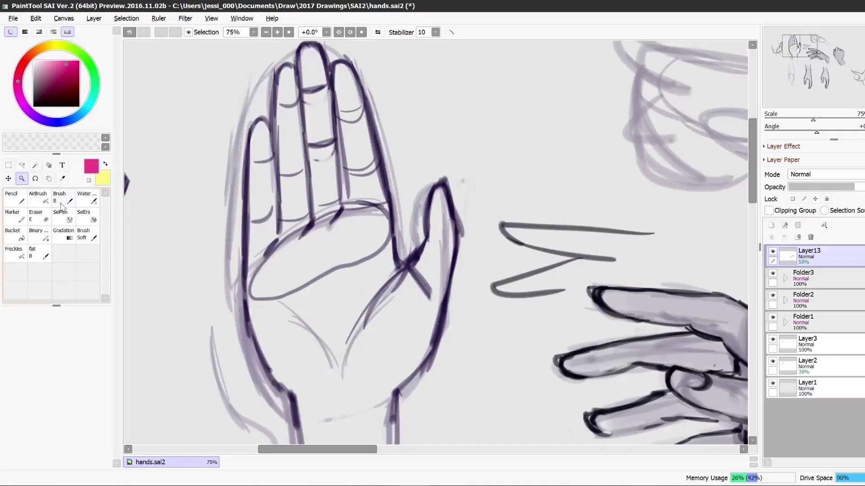
left_click(62, 203)
left_click(771, 225)
left_click_drag(752, 181, 752, 174)
mouse_move(435, 216)
left_mouse_down()
mouse_move(425, 267)
mouse_move(454, 271)
mouse_move(439, 211)
mouse_move(453, 286)
left_mouse_up()
mouse_move(453, 286)
left_mouse_down()
mouse_move(442, 216)
mouse_move(426, 266)
mouse_move(432, 221)
mouse_move(420, 242)
mouse_move(430, 270)
mouse_move(444, 213)
mouse_move(469, 312)
left_mouse_up()
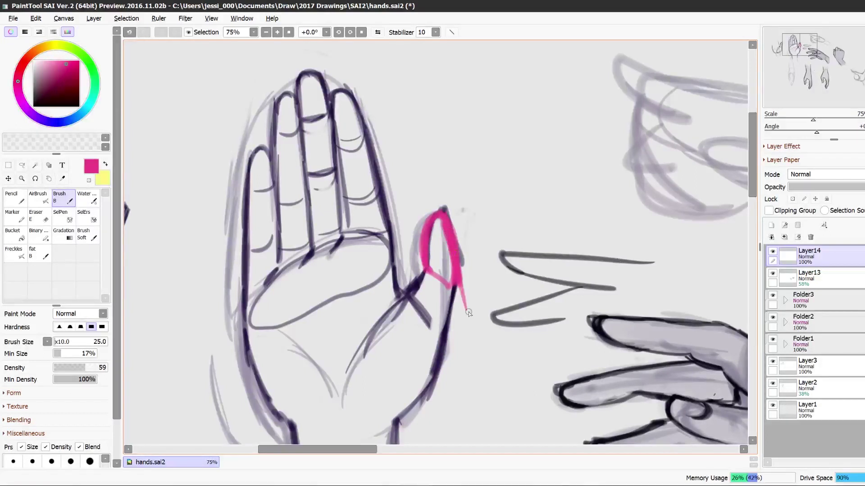
left_click(798, 238)
Set the brush density to 44 and draw two pink ovals over the thumb pad and the opposite heel of the palm
left_click(77, 367)
mouse_move(410, 303)
left_mouse_down()
mouse_move(375, 321)
mouse_move(341, 397)
mouse_move(398, 409)
mouse_move(425, 307)
mouse_move(354, 414)
mouse_move(405, 298)
left_mouse_up()
mouse_move(325, 364)
left_mouse_down()
mouse_move(261, 402)
mouse_move(303, 337)
mouse_move(306, 424)
mouse_move(255, 321)
left_mouse_up()
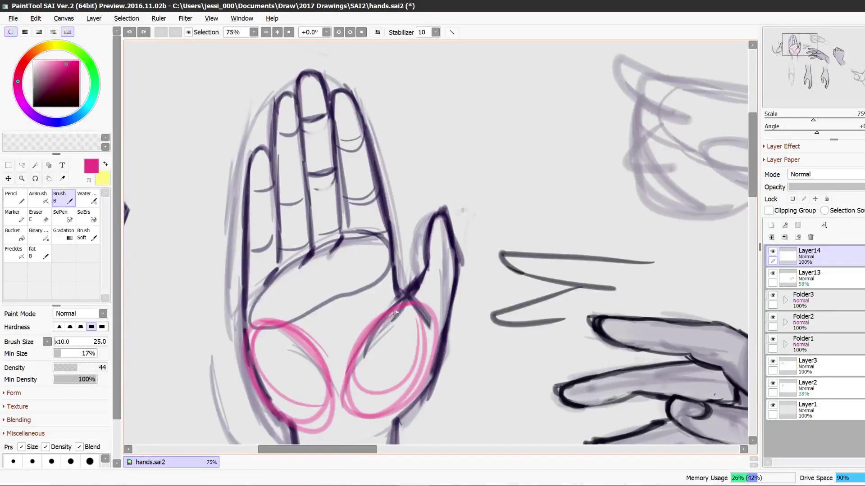
mouse_move(390, 292)
left_mouse_down()
mouse_move(299, 290)
mouse_move(291, 298)
left_mouse_up()
left_click_drag(382, 288, 282, 303)
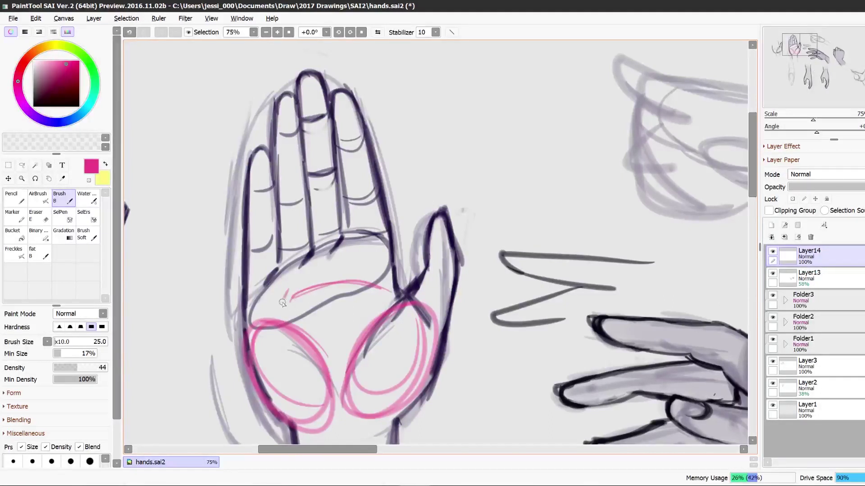
key("ctrl+z")
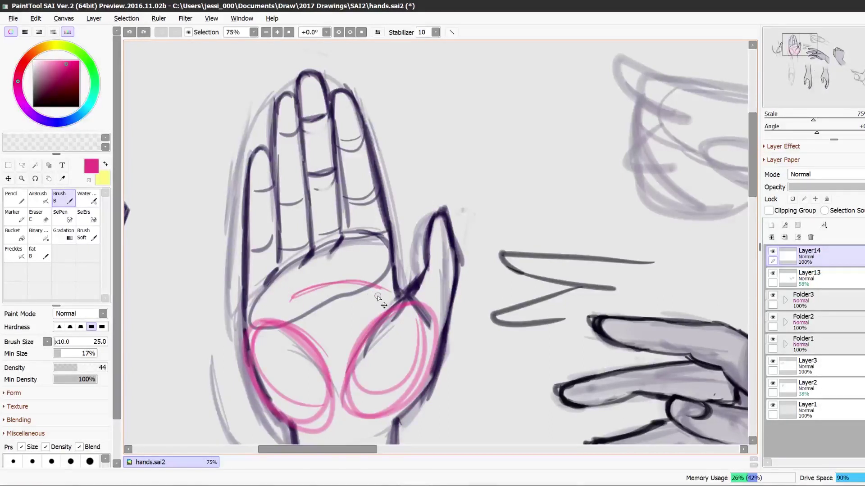
key("ctrl+z")
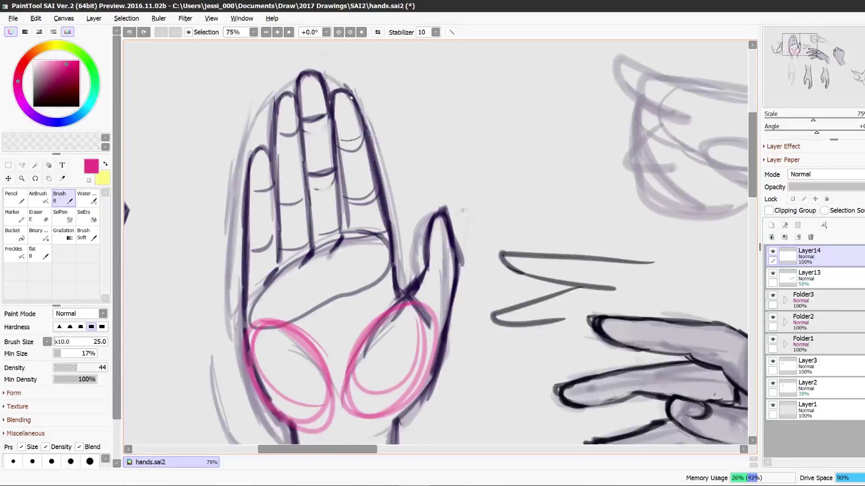
mouse_move(361, 118)
left_mouse_down()
mouse_move(336, 125)
mouse_move(354, 195)
mouse_move(374, 183)
mouse_move(354, 214)
left_mouse_up()
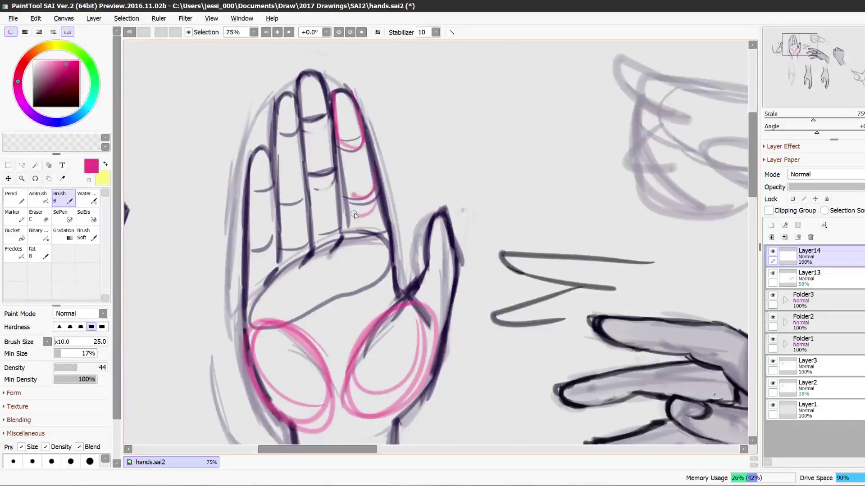
key("ctrl+z")
key("ctrl+z")
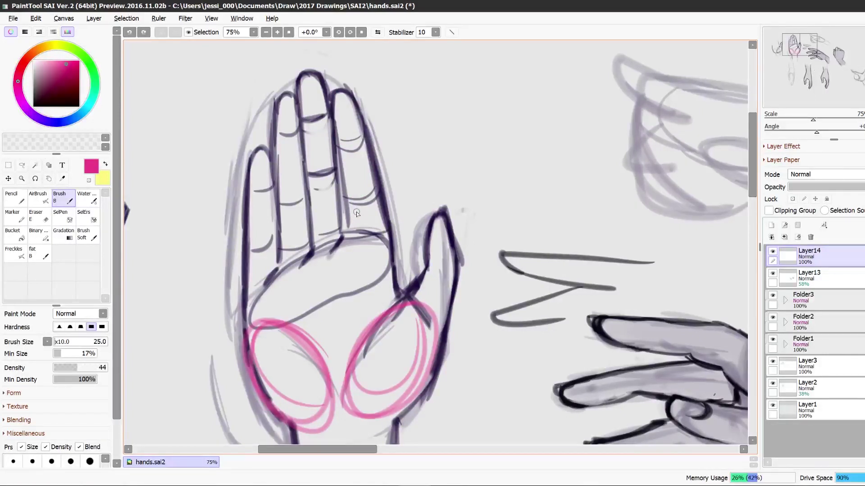
Mark the three gaps at the finger bases with short pink strokes and outline the upper palm pad with a slanted pink oval
mouse_move(343, 237)
left_mouse_down()
mouse_move(329, 256)
mouse_move(281, 267)
mouse_move(264, 285)
left_mouse_up()
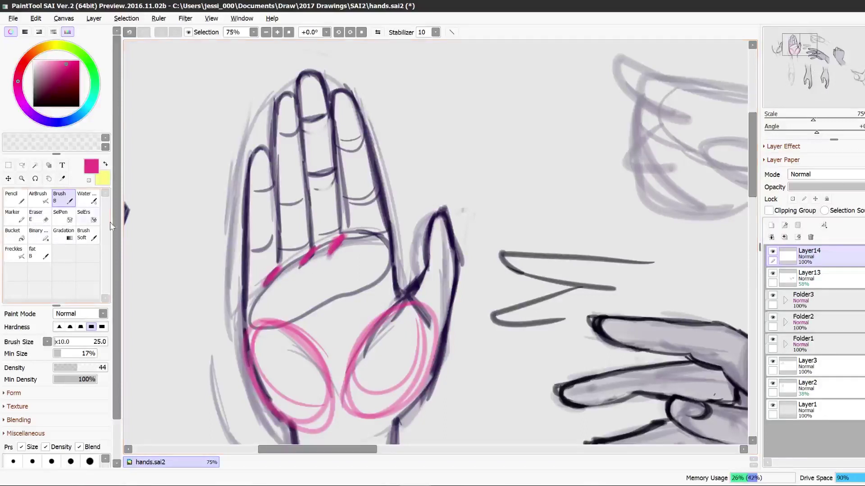
left_click(43, 219)
left_click(63, 198)
left_click_drag(344, 237, 332, 250)
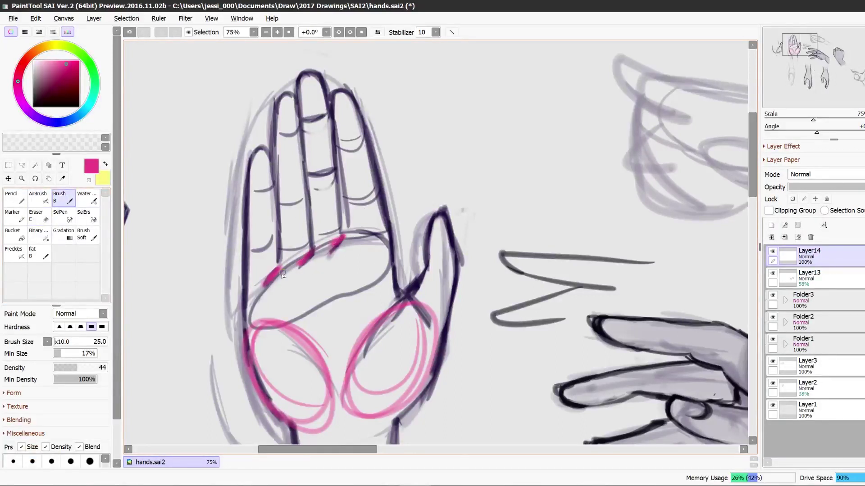
mouse_move(387, 245)
left_mouse_down()
mouse_move(311, 310)
mouse_move(264, 277)
mouse_move(362, 285)
mouse_move(240, 303)
mouse_move(384, 226)
mouse_move(251, 327)
mouse_move(383, 233)
mouse_move(267, 341)
left_mouse_up()
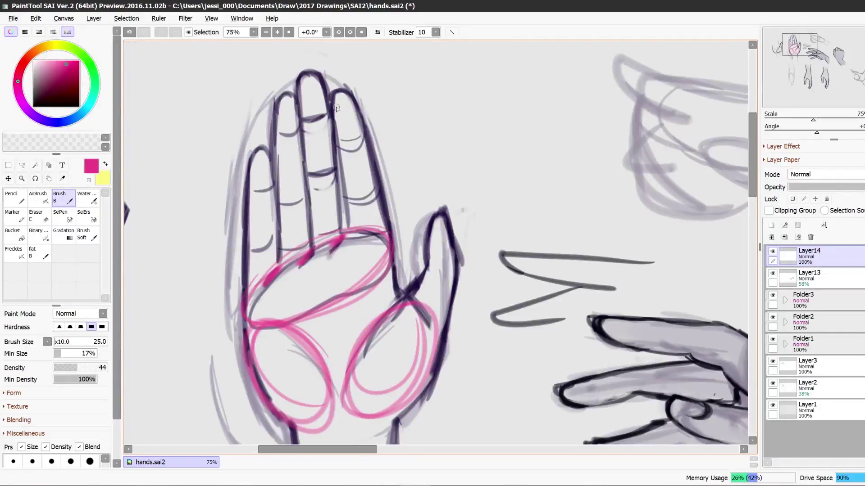
Trace the three longest fingertips as rounded pink curves and draw a pointed zigzag and a rounded arch beside the hand for comparison
mouse_move(336, 108)
left_mouse_down()
mouse_move(348, 89)
mouse_move(359, 123)
left_mouse_up()
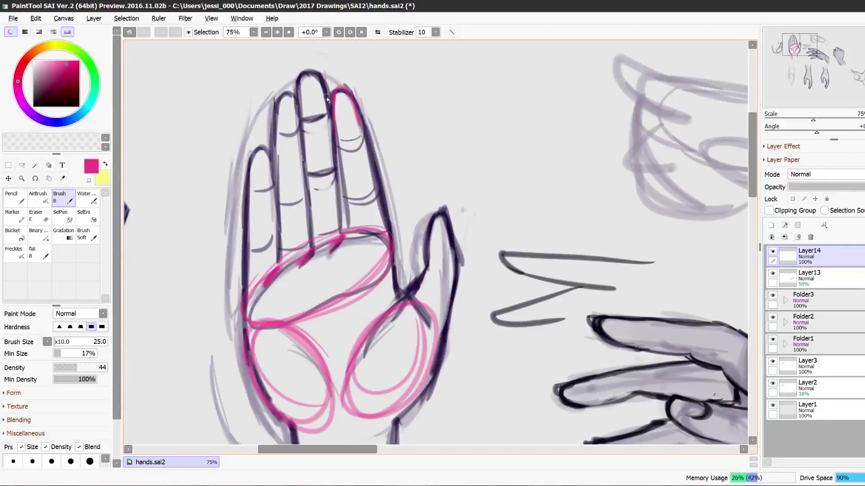
left_click_drag(327, 99, 297, 116)
mouse_move(298, 85)
left_mouse_down()
mouse_move(327, 102)
mouse_move(274, 131)
mouse_move(276, 145)
left_mouse_up()
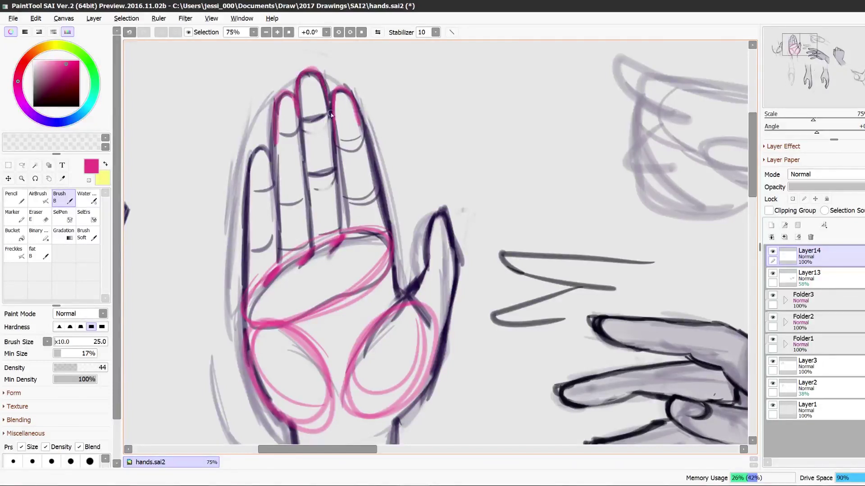
mouse_move(432, 128)
left_mouse_down()
mouse_move(418, 96)
mouse_move(397, 126)
mouse_move(383, 101)
mouse_move(382, 131)
left_mouse_up()
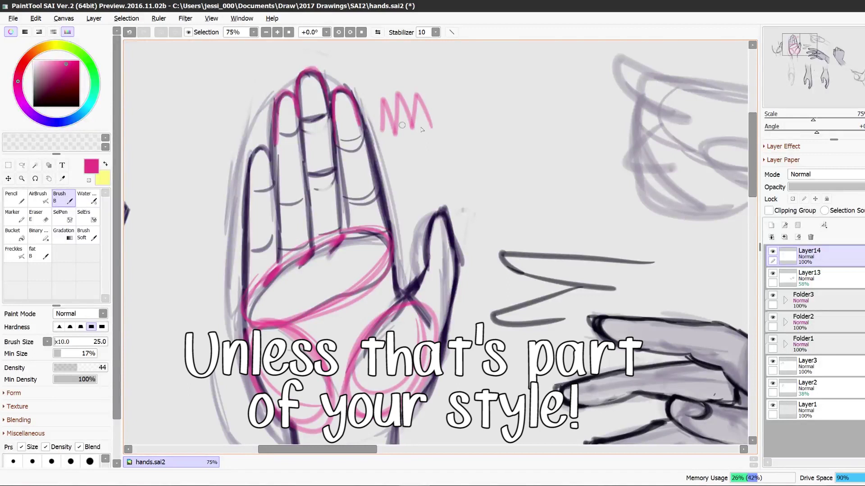
mouse_move(457, 139)
left_mouse_down()
mouse_move(479, 116)
mouse_move(486, 148)
left_mouse_up()
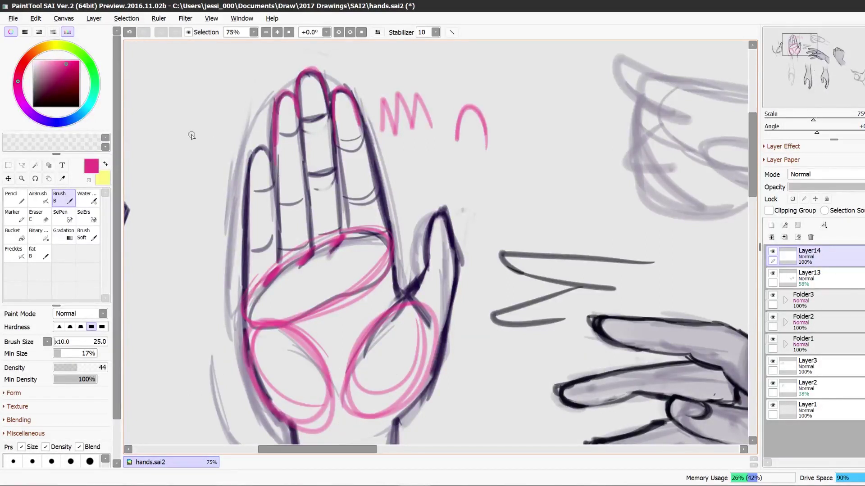
mouse_move(199, 107)
left_mouse_down()
mouse_move(188, 134)
mouse_move(191, 150)
mouse_move(195, 157)
mouse_move(211, 117)
mouse_move(220, 181)
left_mouse_up()
left_click_drag(192, 152, 189, 213)
left_click_drag(219, 173, 214, 208)
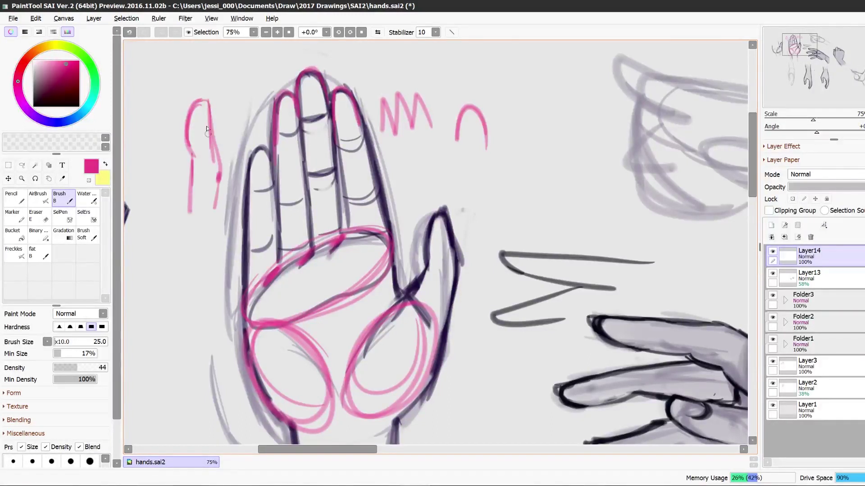
mouse_move(206, 135)
left_mouse_down()
mouse_move(210, 114)
mouse_move(200, 118)
mouse_move(203, 133)
left_mouse_up()
left_click(37, 213)
left_click_drag(203, 111, 188, 154)
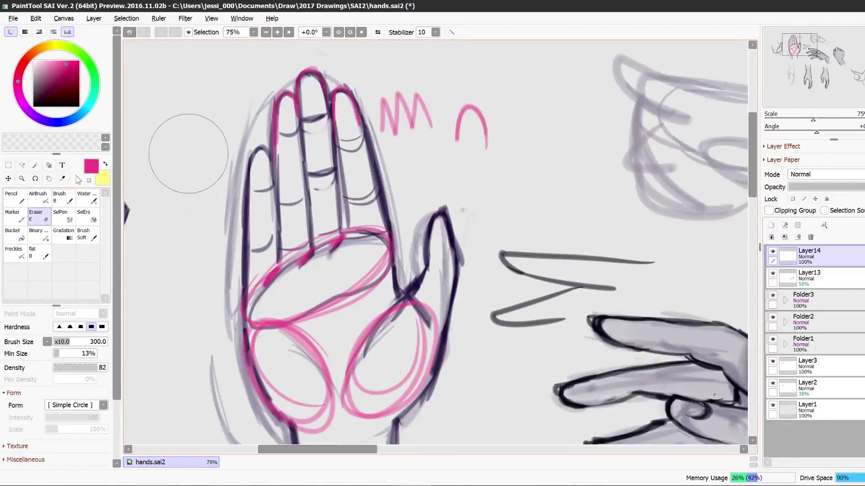
Mark the heights of the three longest fingertips with short pink arcs, and try similar marks along the little finger's side
left_click(63, 198)
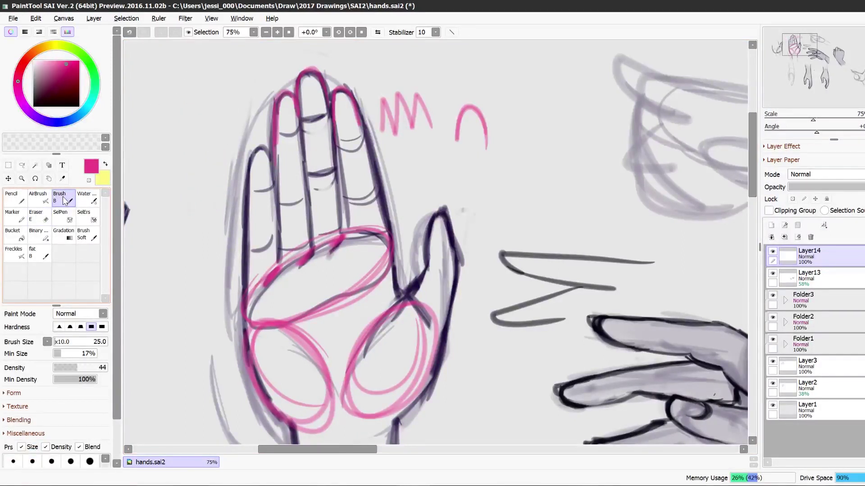
mouse_move(287, 65)
left_mouse_down()
mouse_move(323, 54)
mouse_move(360, 81)
left_mouse_up()
left_click_drag(267, 94, 287, 81)
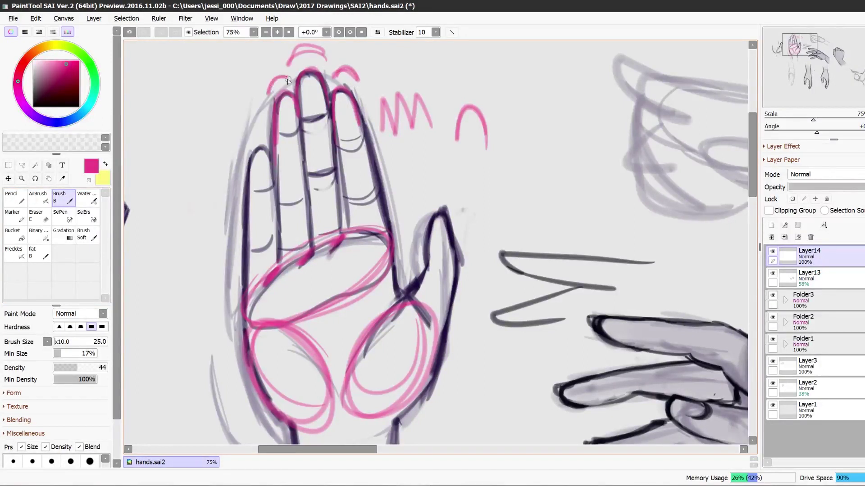
mouse_move(234, 165)
left_mouse_down()
mouse_move(251, 137)
mouse_move(261, 139)
left_mouse_up()
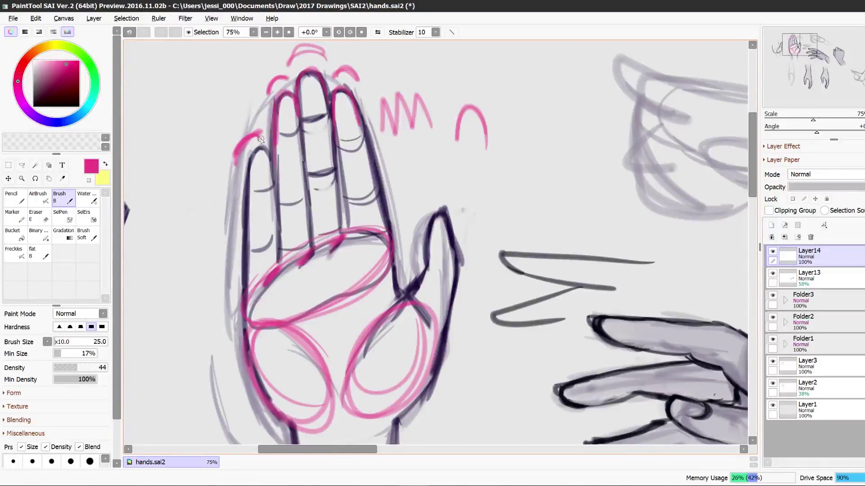
mouse_move(232, 216)
left_mouse_down()
mouse_move(223, 267)
mouse_move(284, 309)
mouse_move(273, 205)
mouse_move(221, 300)
left_mouse_up()
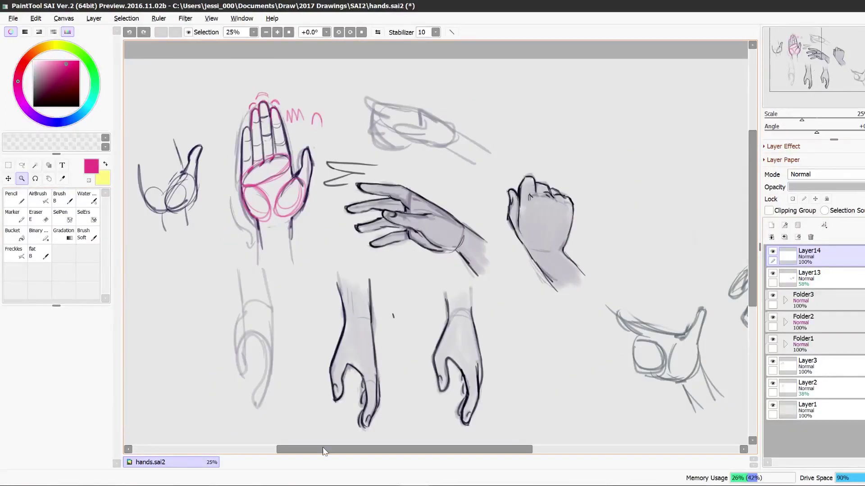
left_click_drag(317, 455, 303, 457)
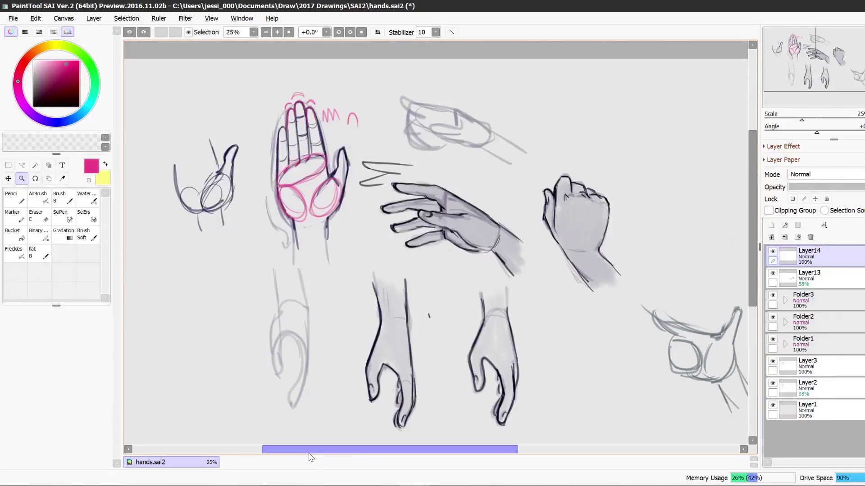
left_click(684, 361)
left_click(725, 390)
left_click(70, 200)
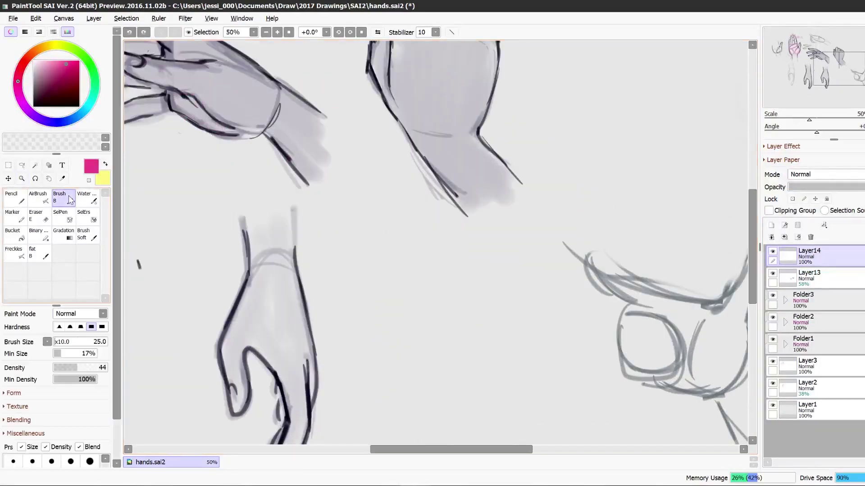
mouse_move(705, 336)
left_mouse_down()
mouse_move(671, 293)
mouse_move(633, 421)
mouse_move(657, 277)
left_mouse_up()
left_click(21, 179)
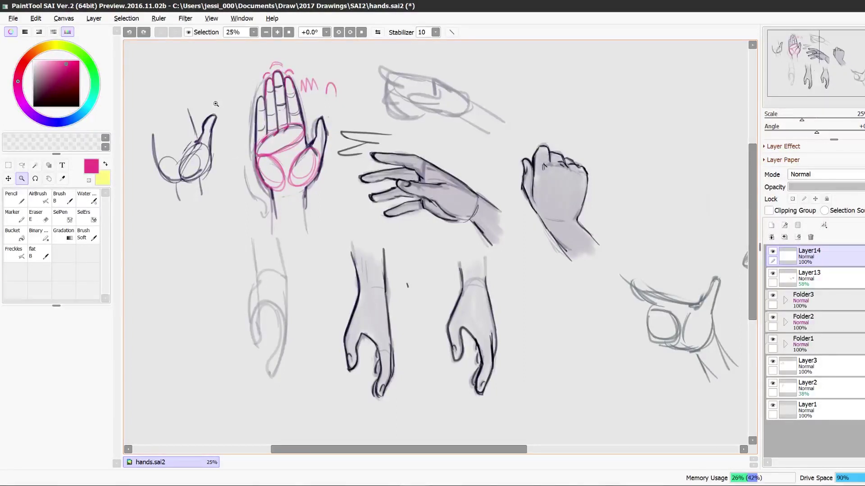
Try a pink rounded square beside the faint downward-hanging hand sketch, and undo it
key("b")
mouse_move(237, 258)
left_mouse_down()
mouse_move(242, 309)
mouse_move(238, 258)
left_mouse_up()
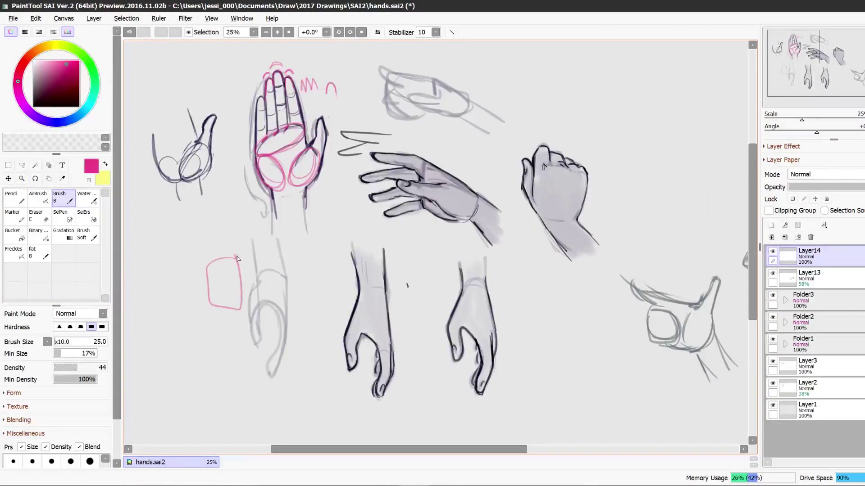
key("ctrl+z")
Outline the reaching hand's palm and finger group and the fist's main block and thumb as simple pink shapes
mouse_move(427, 163)
left_mouse_down()
mouse_move(419, 192)
mouse_move(476, 209)
mouse_move(476, 197)
left_mouse_up()
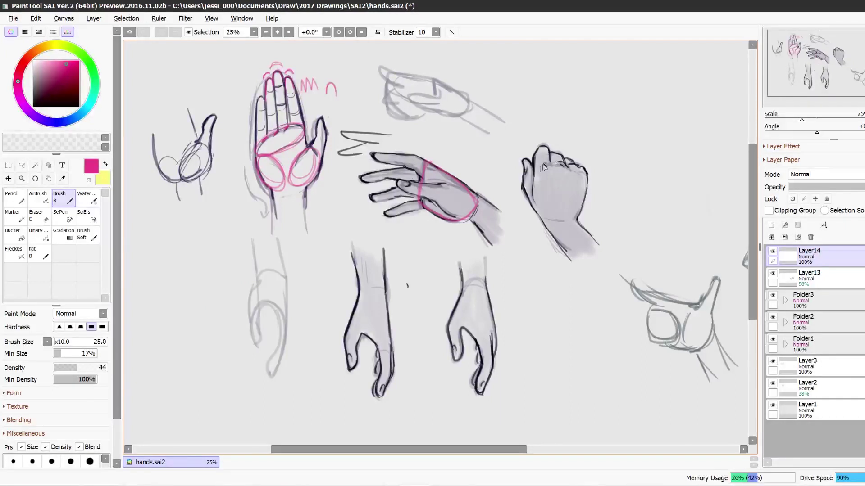
mouse_move(539, 150)
left_mouse_down()
mouse_move(528, 211)
mouse_move(584, 187)
mouse_move(539, 150)
mouse_move(584, 175)
left_mouse_up()
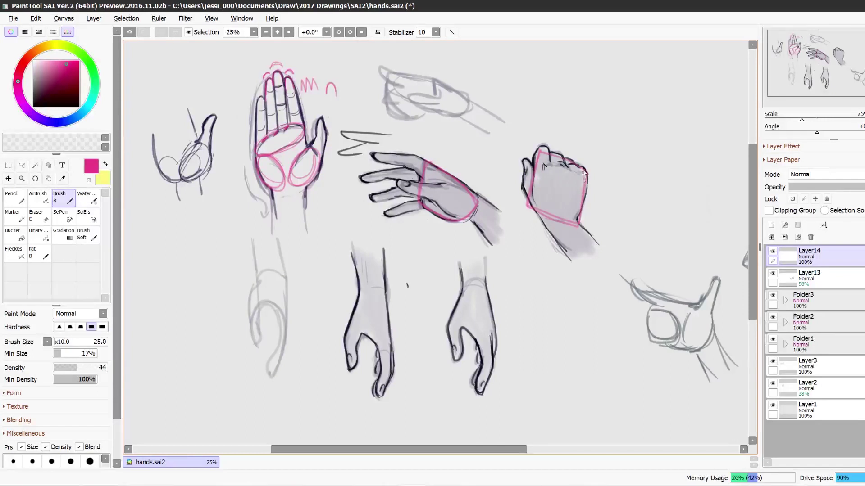
mouse_move(526, 160)
left_mouse_down()
mouse_move(517, 188)
mouse_move(528, 165)
left_mouse_up()
mouse_move(429, 166)
left_mouse_down()
mouse_move(363, 168)
mouse_move(372, 216)
mouse_move(423, 212)
mouse_move(393, 223)
left_mouse_up()
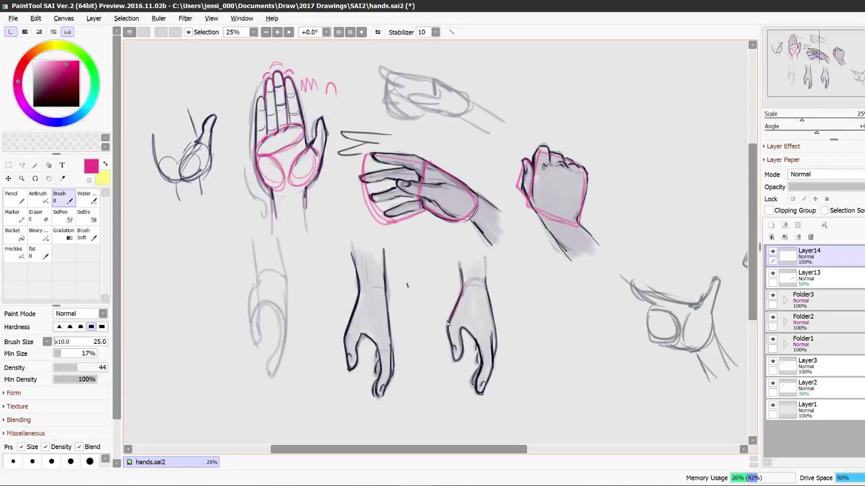
Outline the backs of the two shaded hanging hands in pink, a four-sided block on one and a triangle on the other
mouse_move(448, 323)
left_mouse_down()
mouse_move(491, 347)
mouse_move(486, 287)
left_mouse_up()
mouse_move(449, 321)
left_mouse_down()
mouse_move(492, 348)
mouse_move(486, 286)
left_mouse_up()
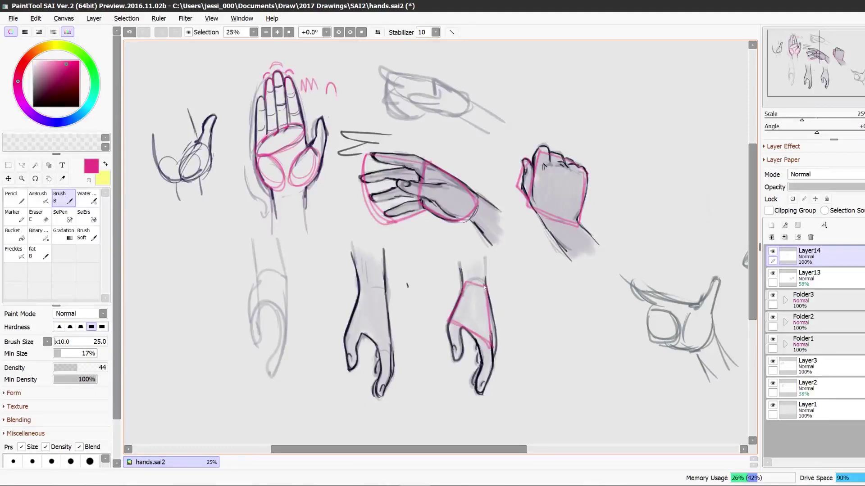
mouse_move(360, 293)
left_mouse_down()
mouse_move(381, 345)
mouse_move(382, 307)
mouse_move(366, 290)
mouse_move(354, 331)
left_mouse_up()
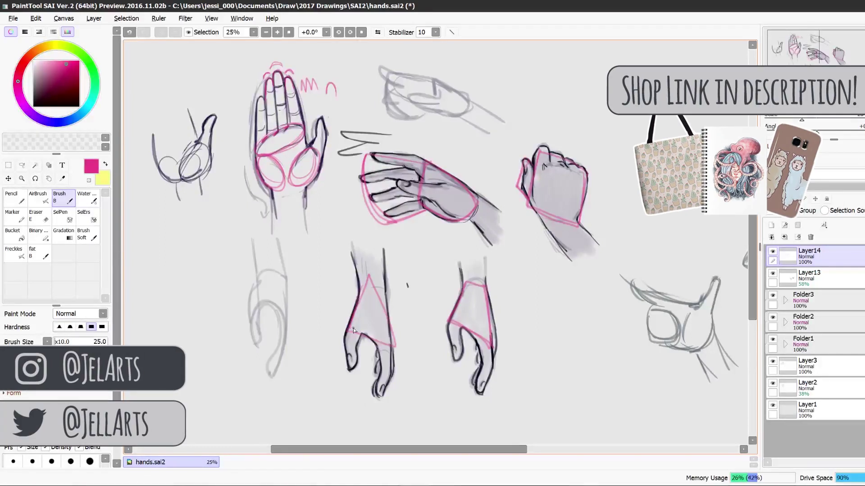
left_click(22, 179)
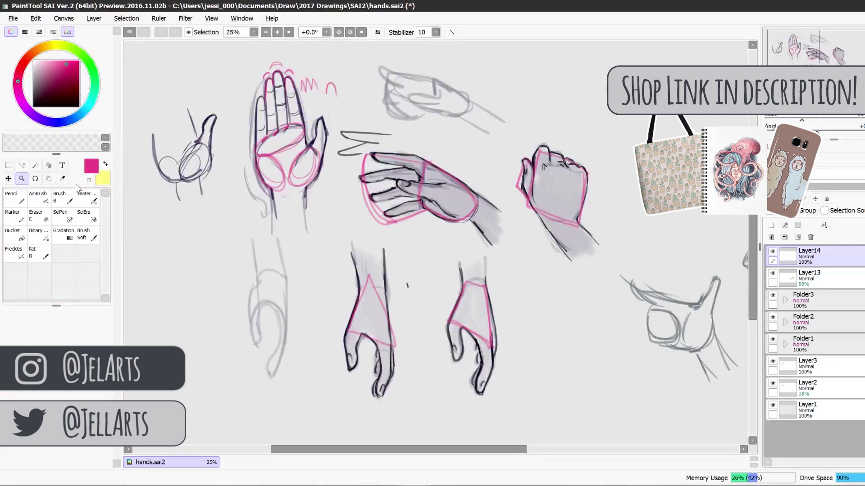